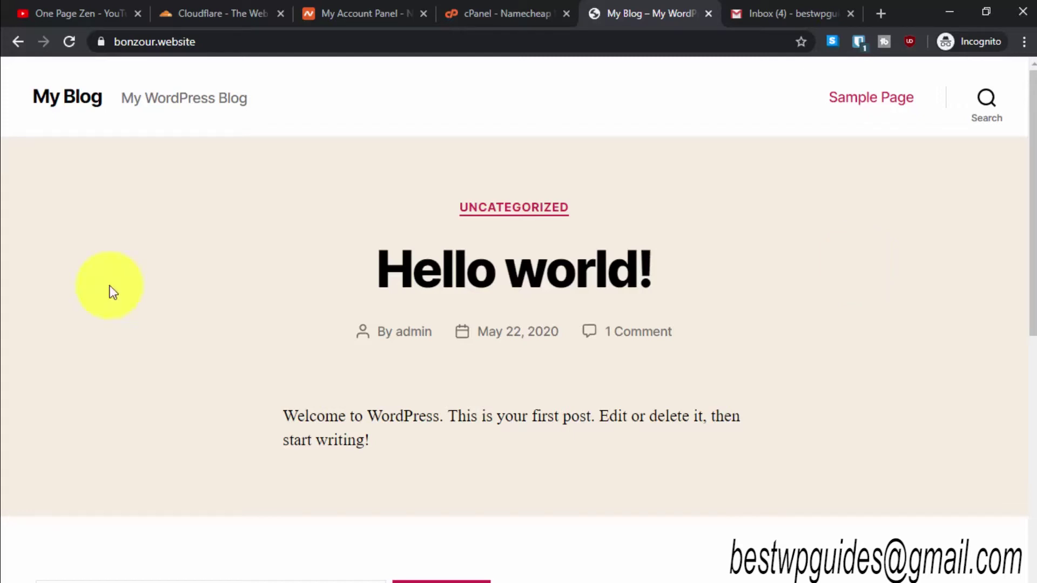
Step: Use the padlock to confirm bonzour.website's connection is secure and its certificate valid
left_click(163, 42)
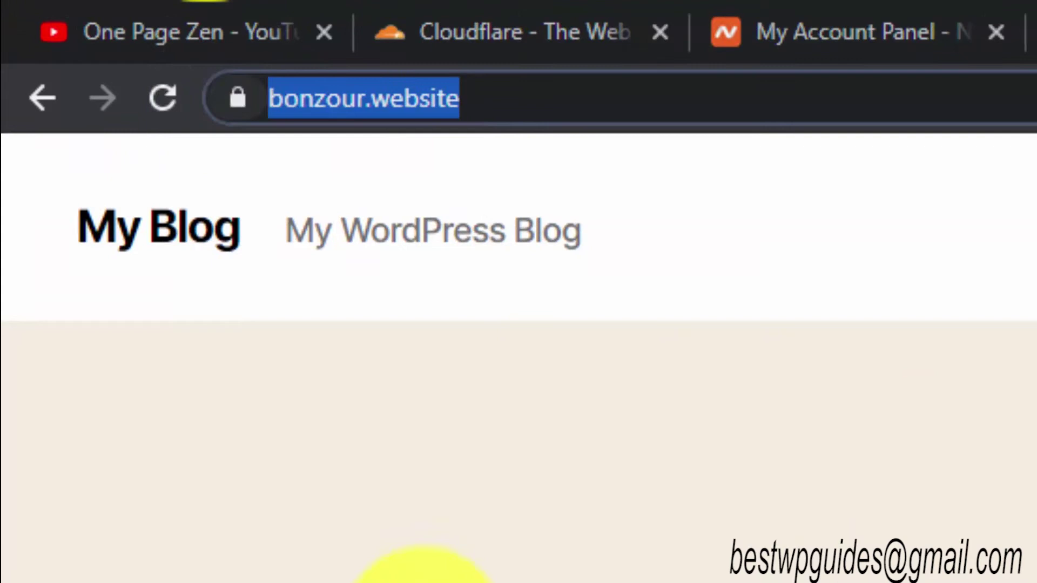
left_click(331, 309)
left_click(239, 98)
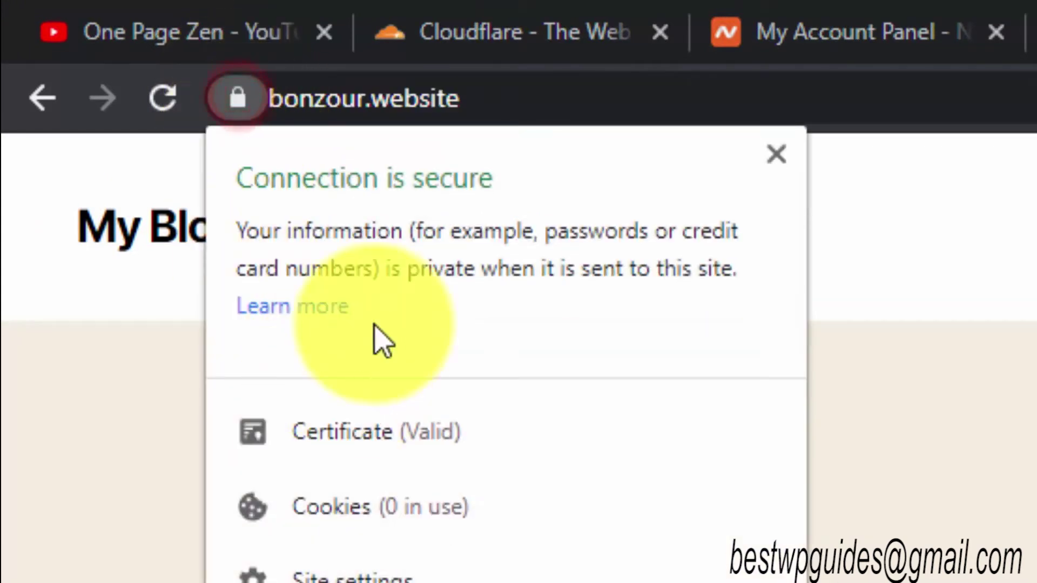
left_click(6, 470)
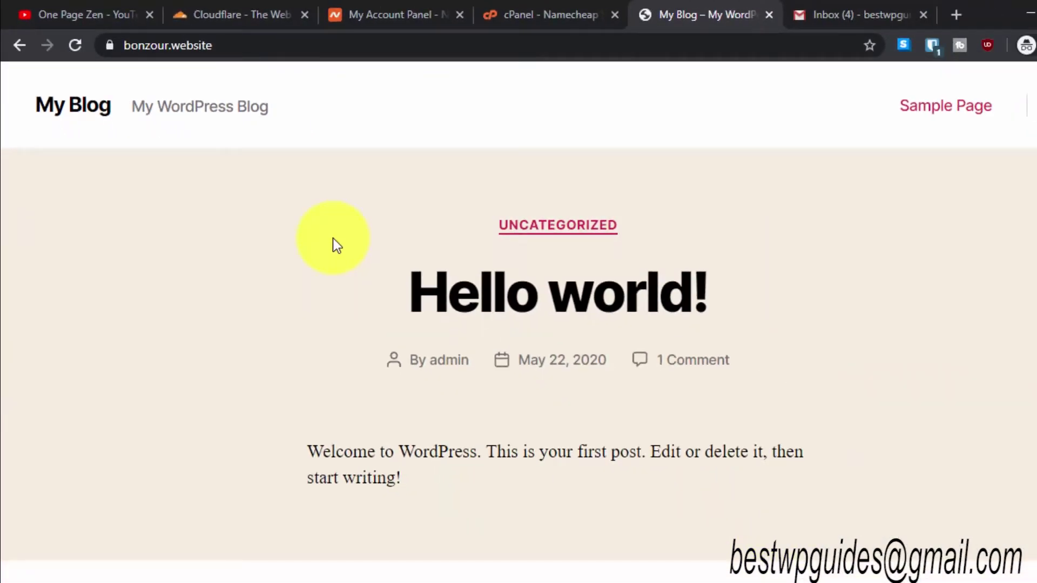
Step: Check bonzour.website's SSL status in Namecheap's Recently Active list: PositiveSSL active, expiring May 22, 2021
left_click(416, 8)
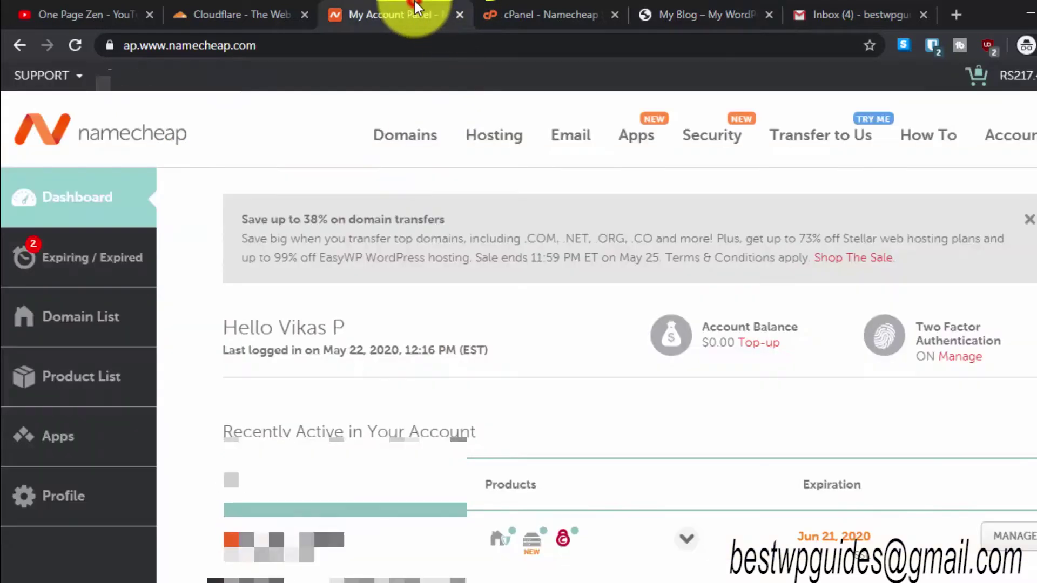
scroll(746, 494, "down", 5)
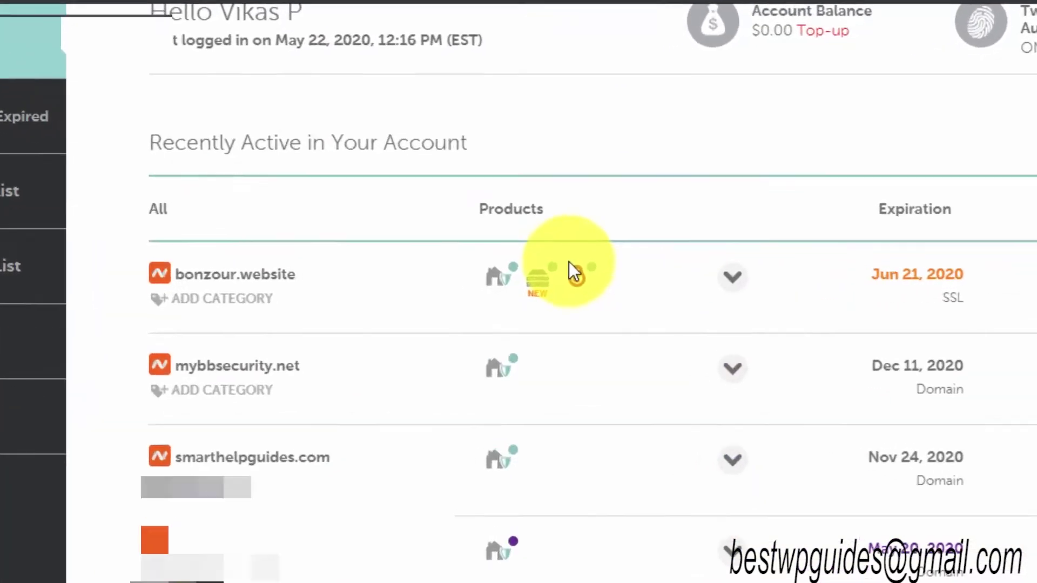
mouse_move(562, 279)
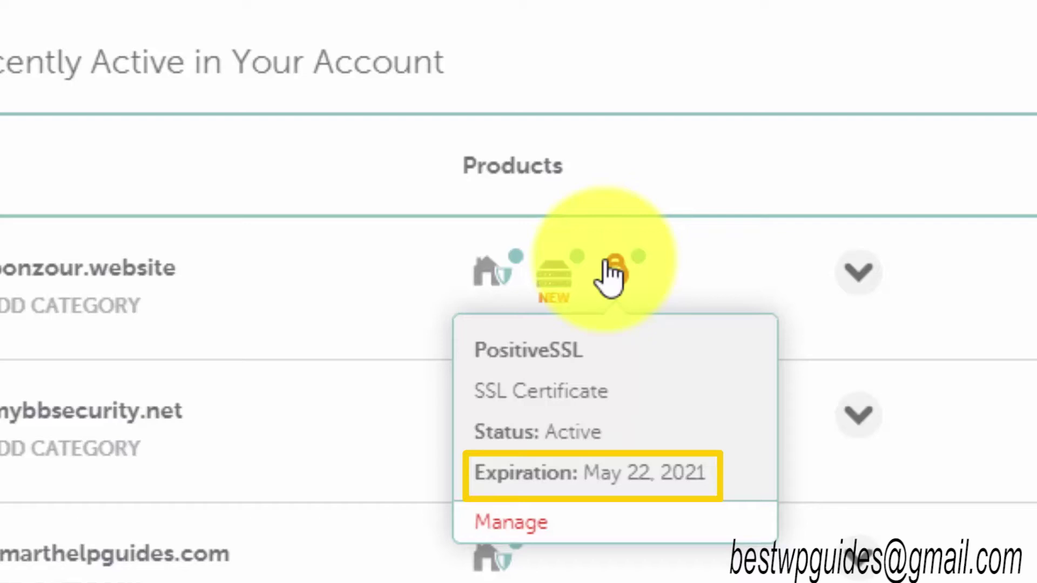
scroll(610, 275, "up", 3)
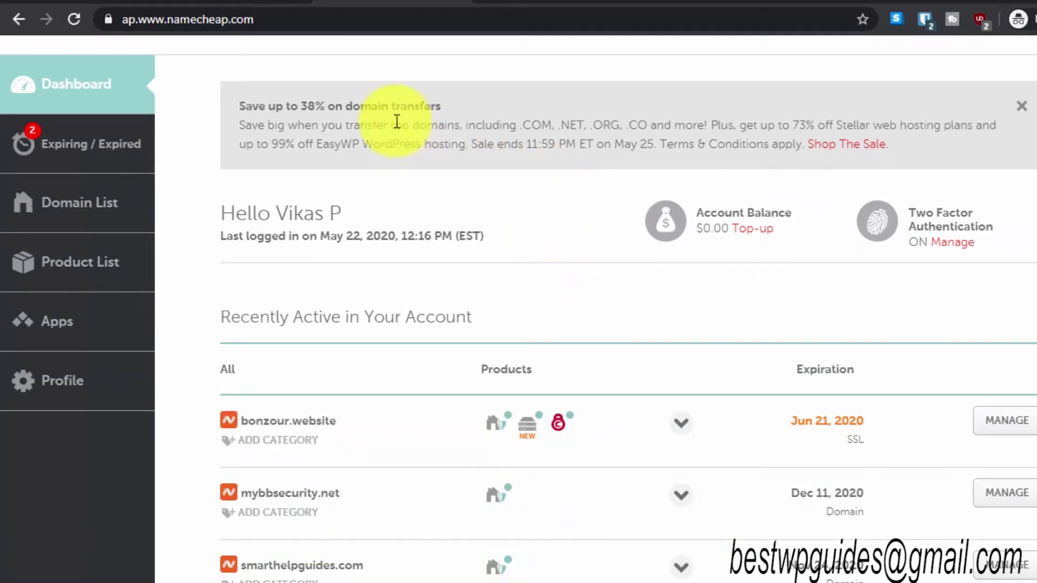
Step: Sign up for a Cloudflare account with an email and a Bitwarden-generated password
left_click(232, 2)
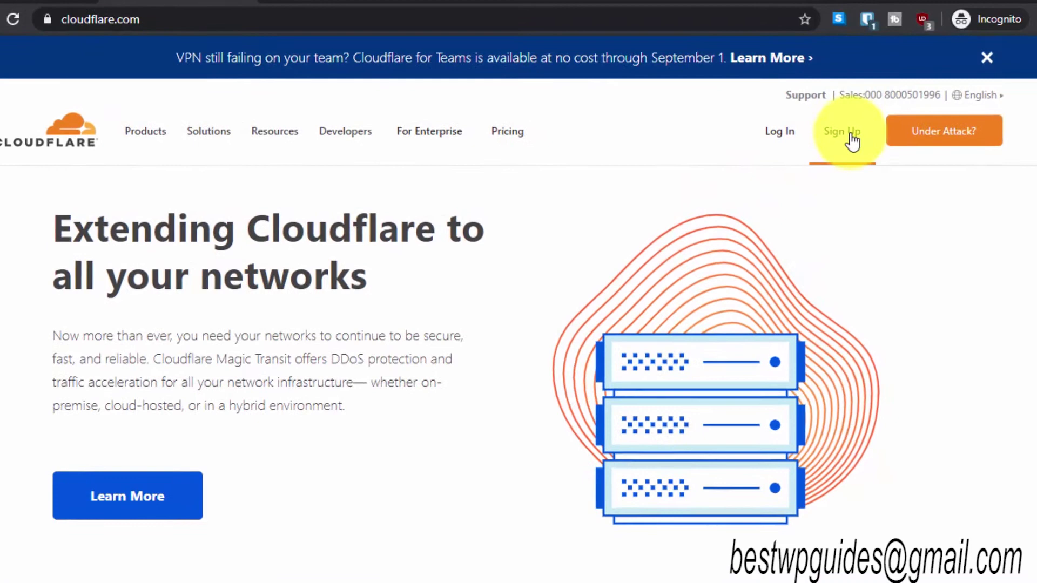
left_click(848, 135)
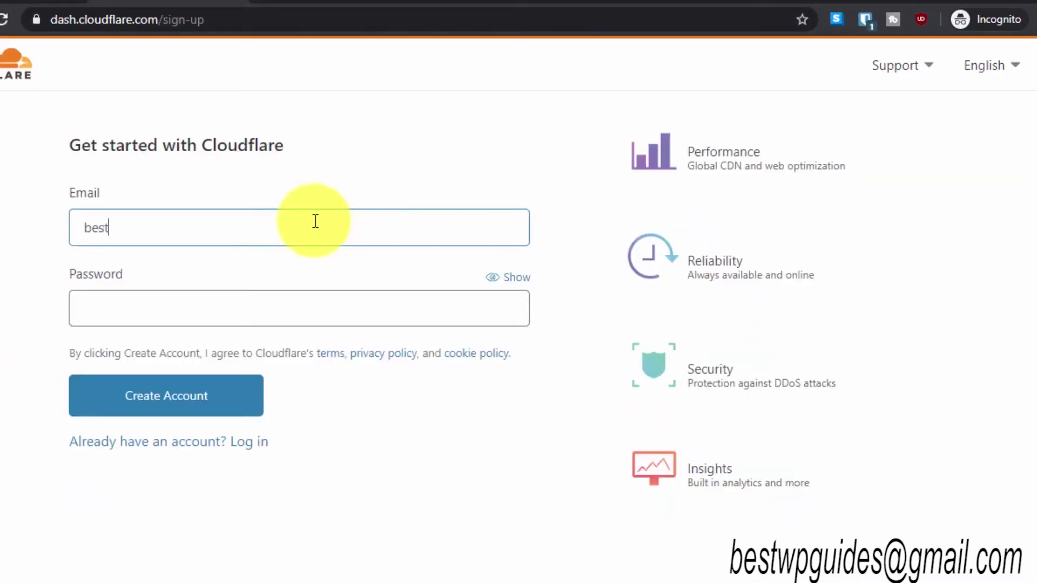
left_click(866, 20)
left_click(284, 308)
key("ctrl+v")
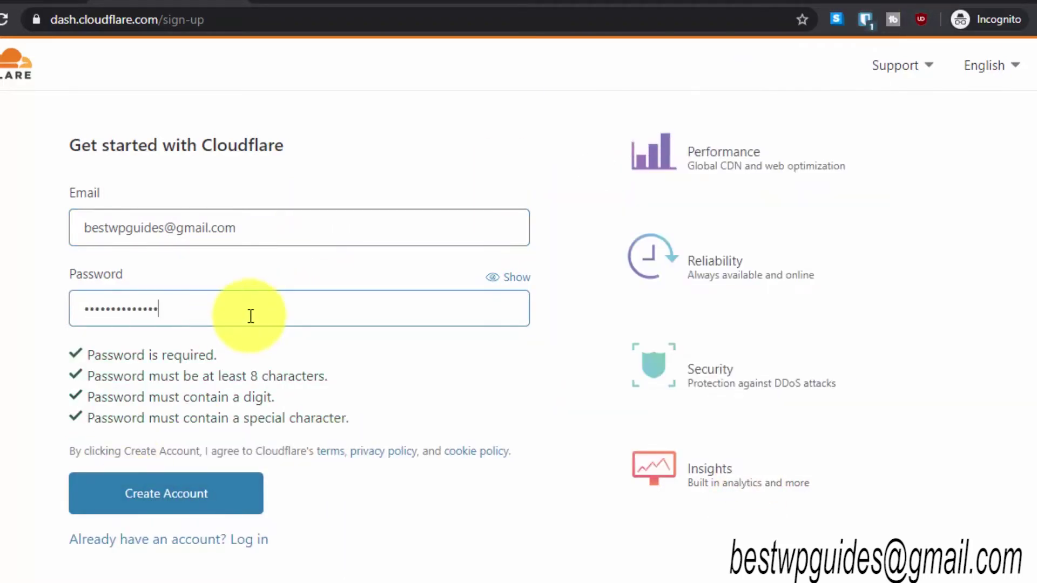
left_click(160, 500)
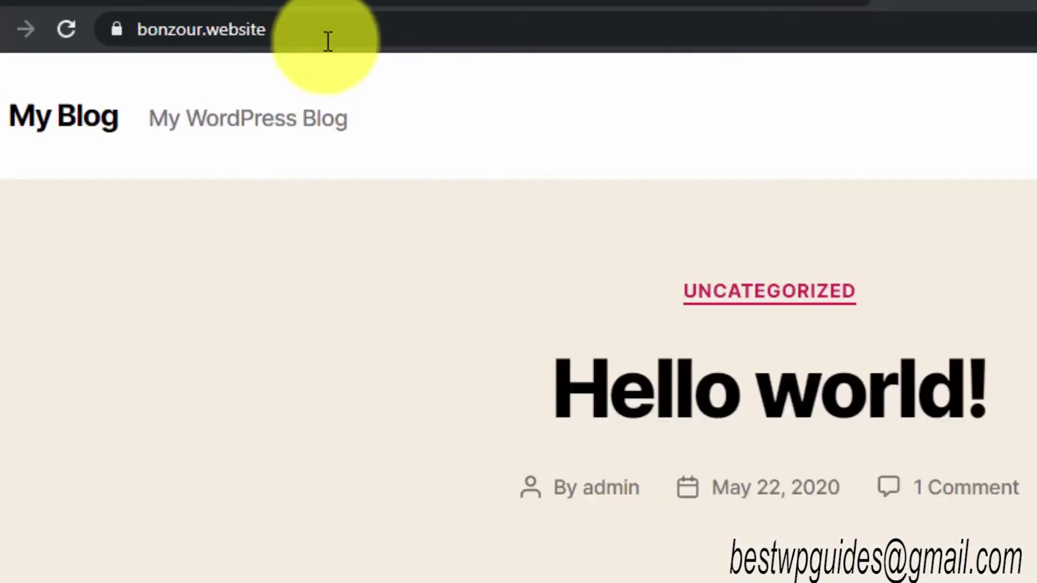
Step: Paste the blog's URL into the add-site field and trim it to bonzour.website
left_click(327, 41)
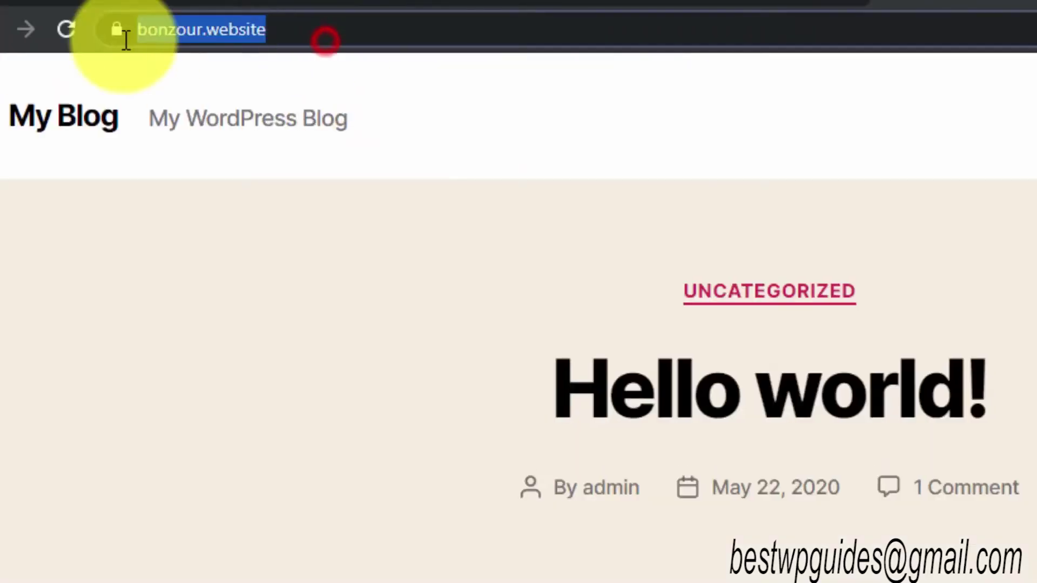
right_click(167, 39)
left_click(228, 180)
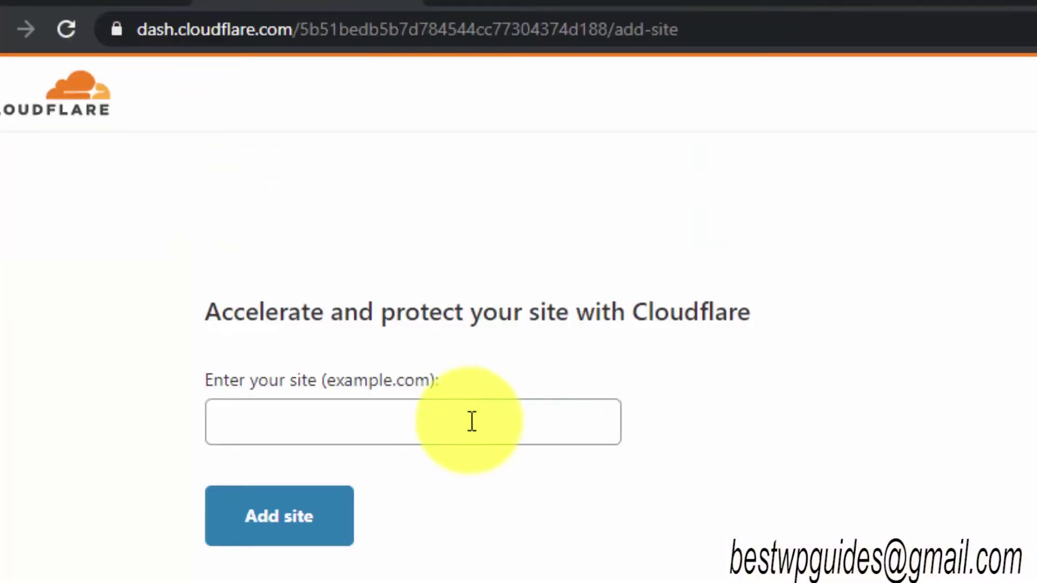
right_click(469, 418)
left_click(529, 581)
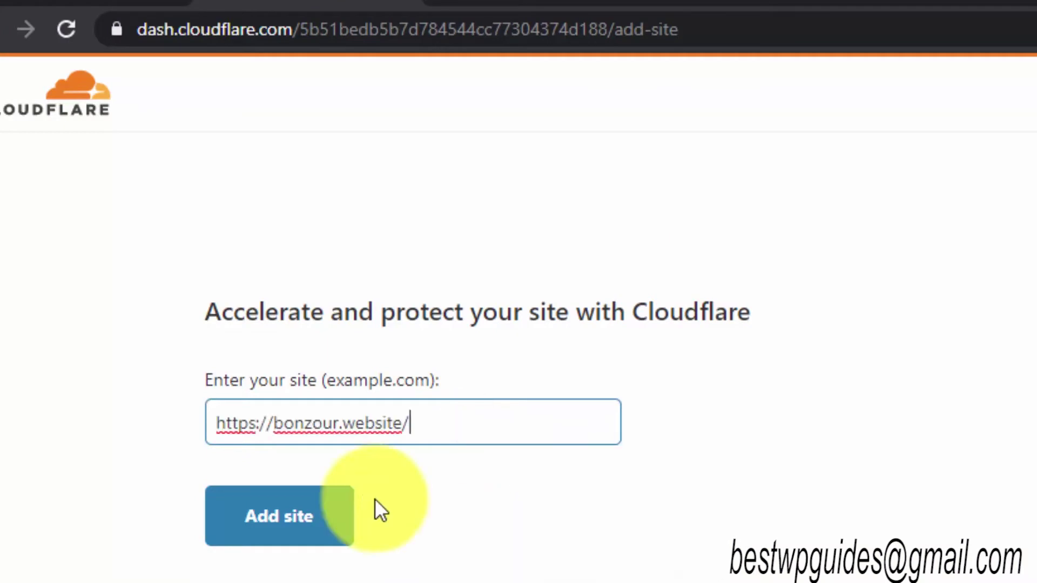
left_click_drag(266, 413, 3, 456)
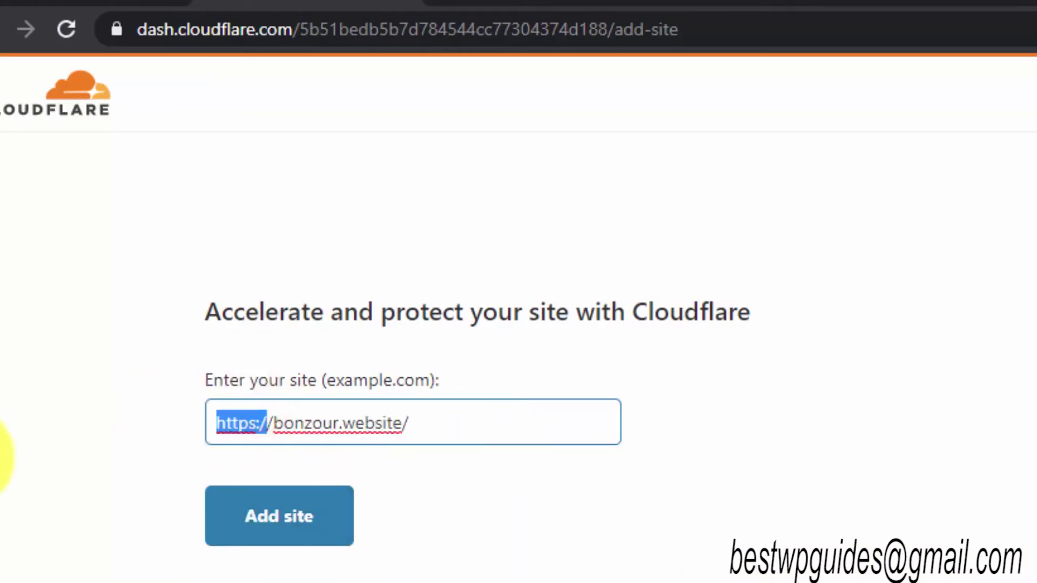
key("Delete")
key("Delete")
left_click(416, 427)
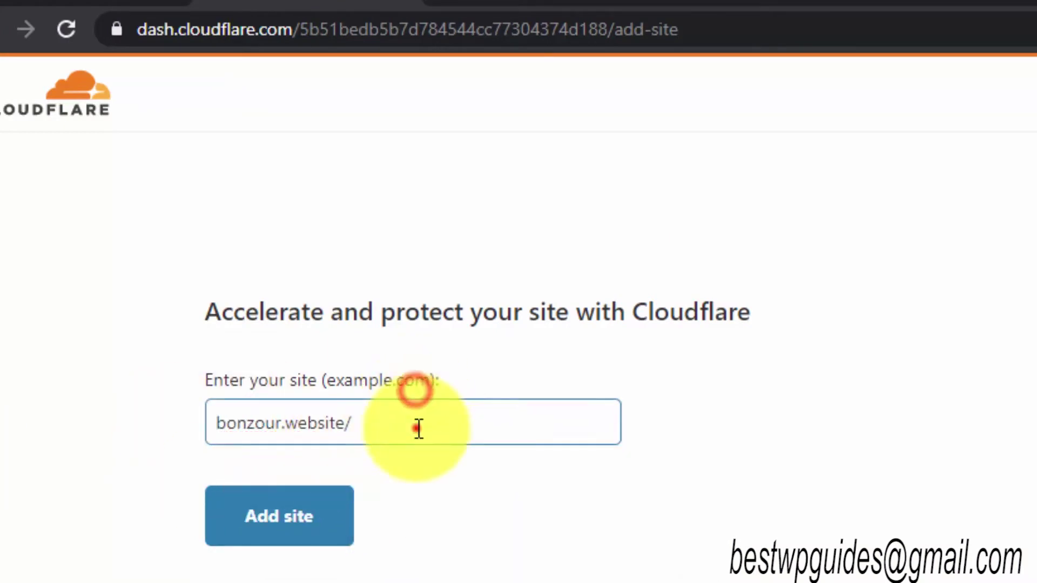
key("BackSpace")
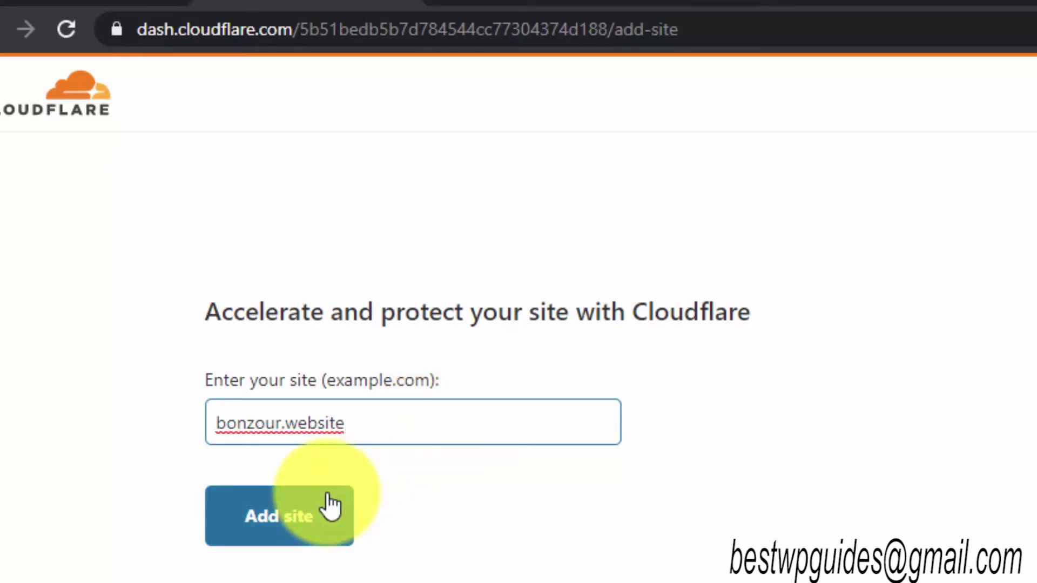
Step: Add bonzour.website to Cloudflare and confirm the Free plan
left_click(330, 506)
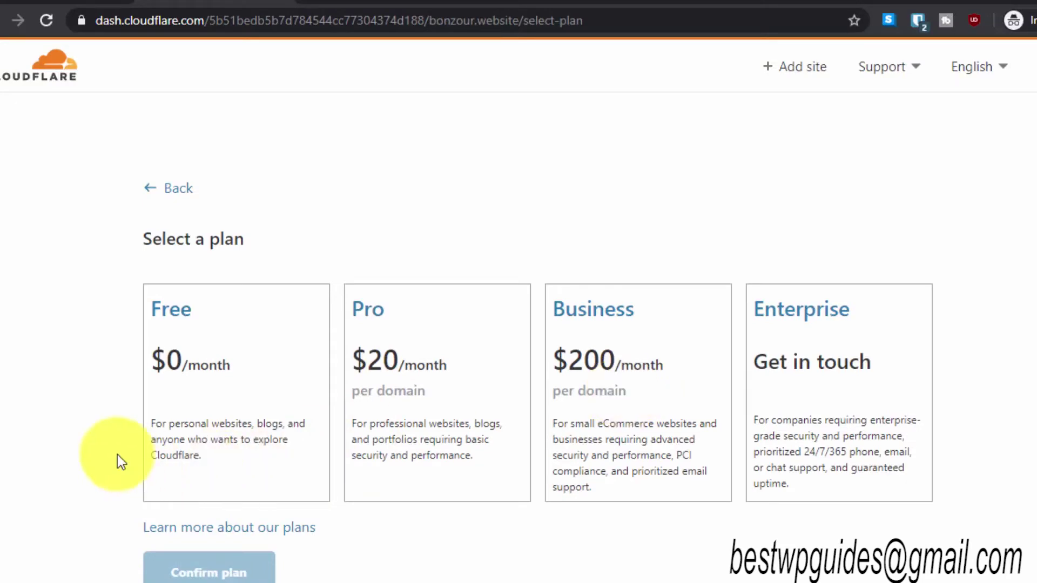
left_click(197, 406)
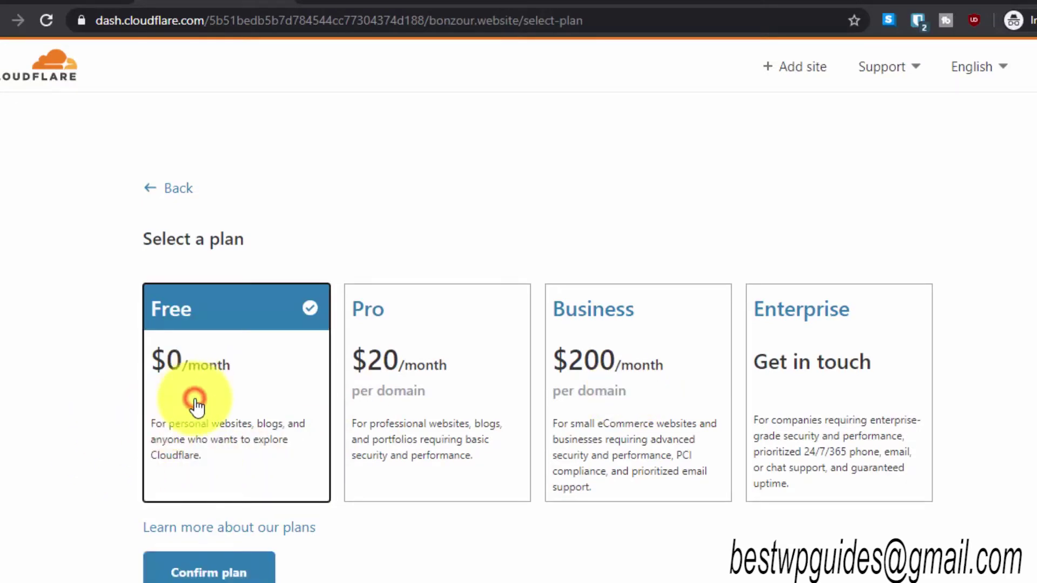
left_click(214, 574)
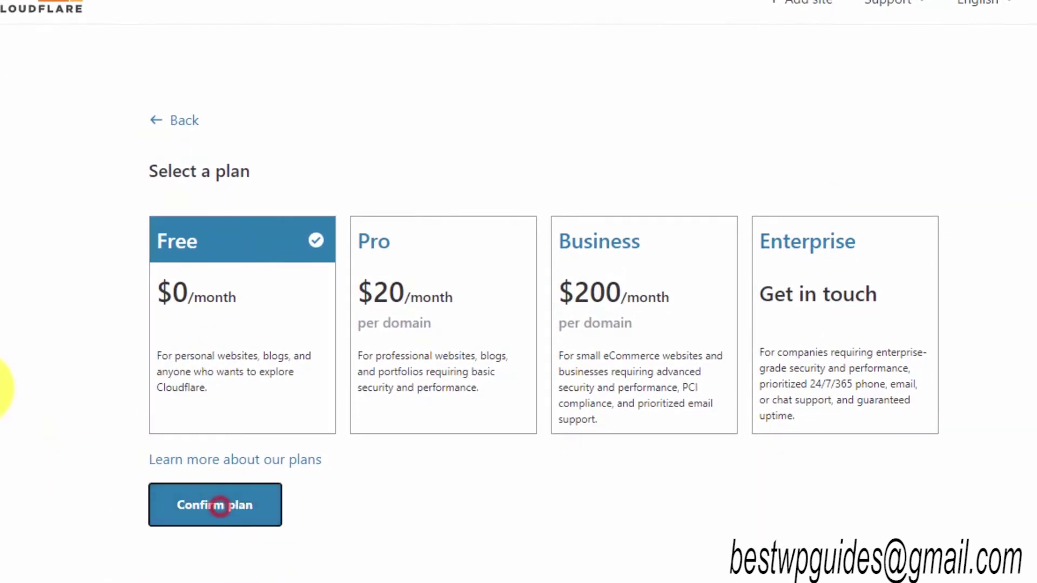
Step: Review the imported DNS records (14 A, 1 CNAME, 1 MX, 5 SRV, 6 TXT) and continue
scroll(3, 338, "down", 2)
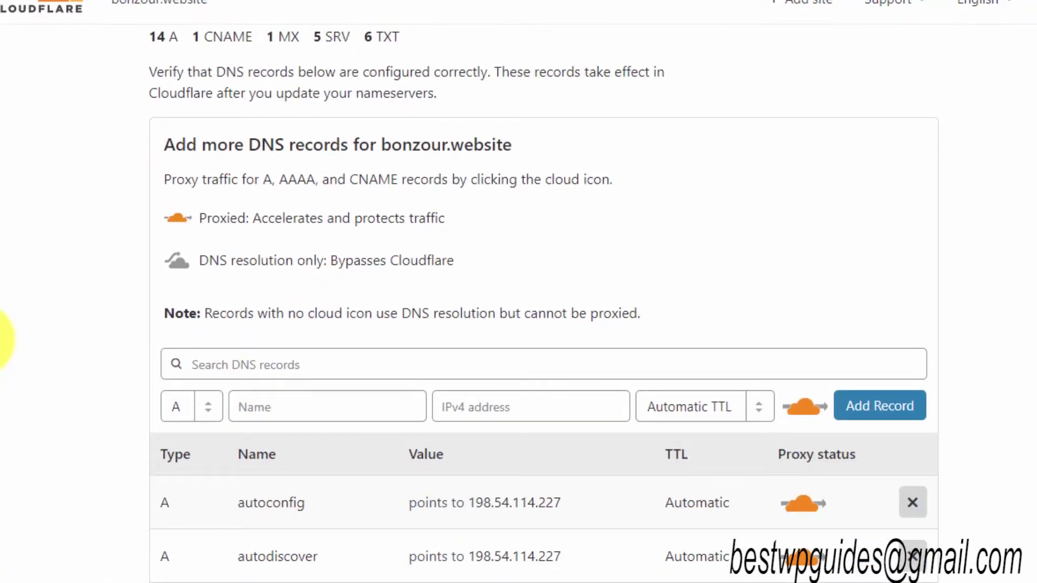
scroll(3, 338, "down", 8)
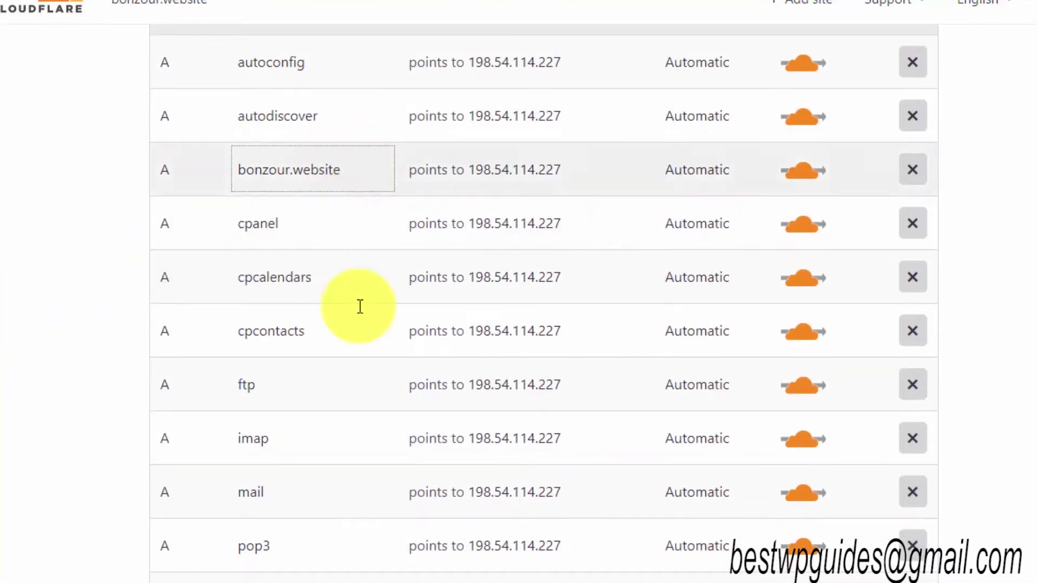
scroll(411, 393, "down", 2)
scroll(411, 394, "down", 12)
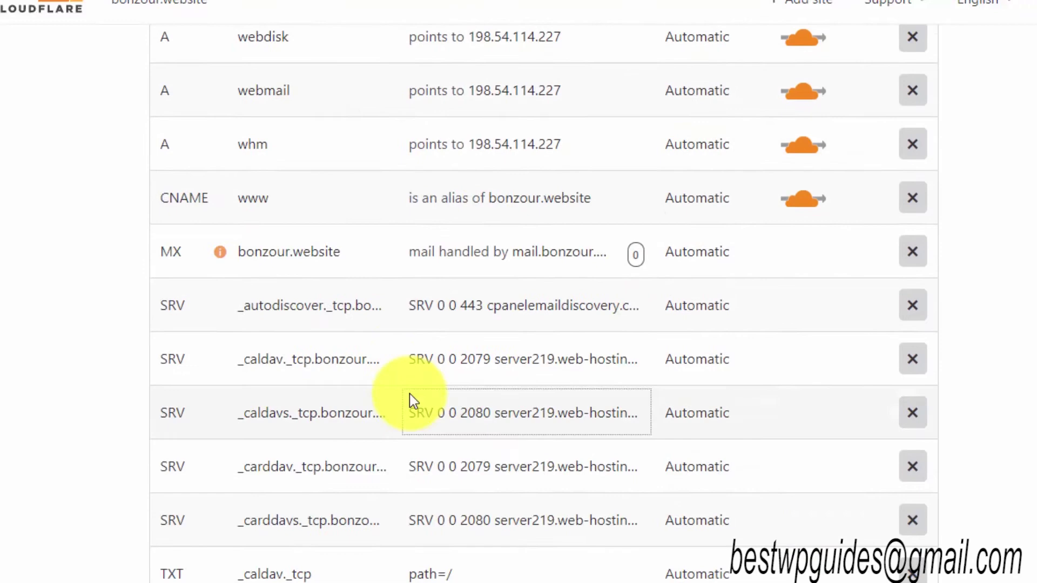
scroll(411, 393, "down", 7)
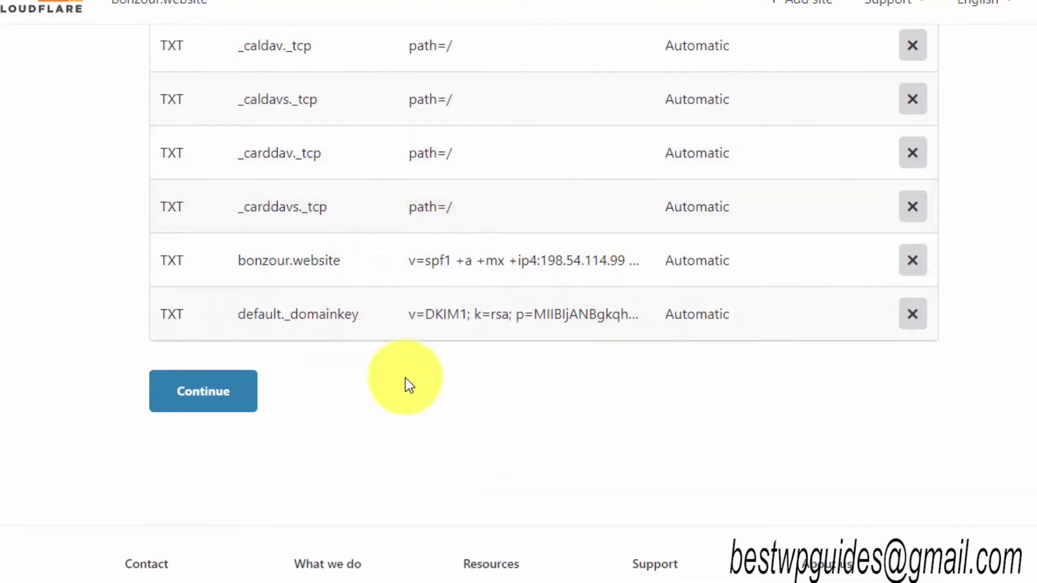
left_click(234, 397)
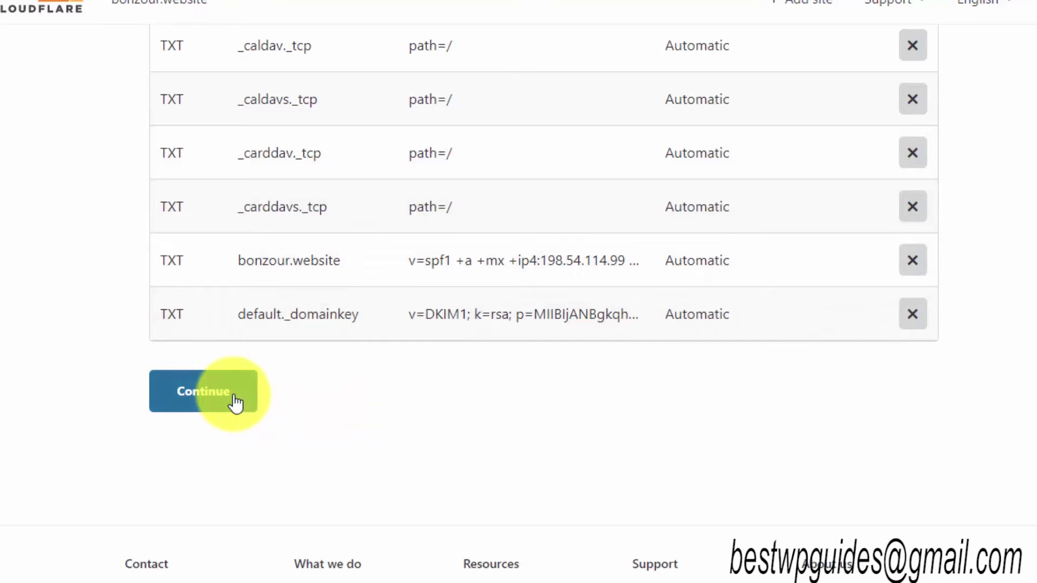
Step: Go to Cloudflare's nameserver instructions listing adam.ns.cloudflare.com and sarah.ns.cloudflare.com
left_click(234, 400)
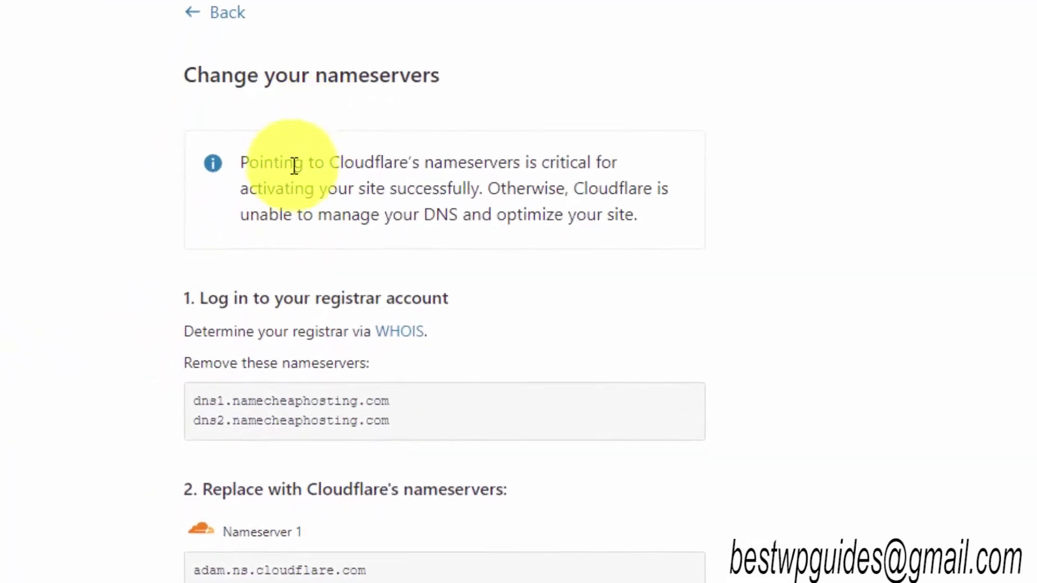
scroll(433, 418, "down", 2)
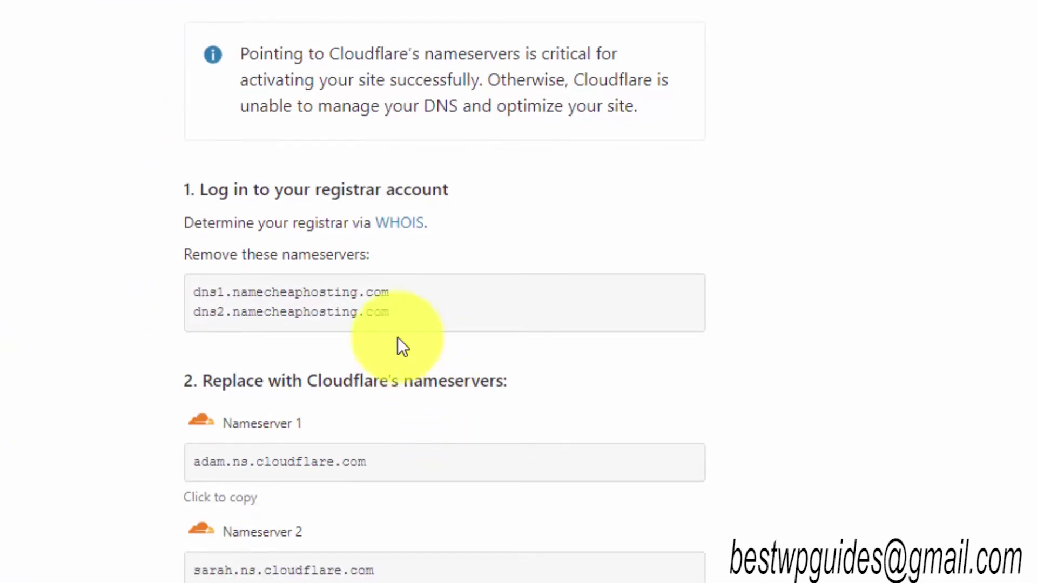
left_click_drag(395, 292, 145, 301)
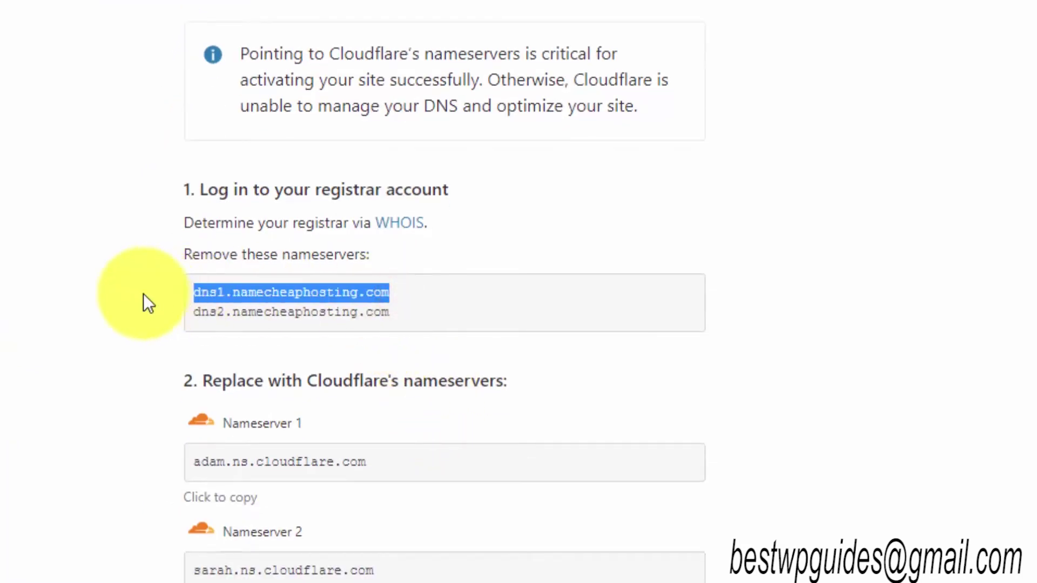
left_click(301, 311)
scroll(415, 358, "down", 4)
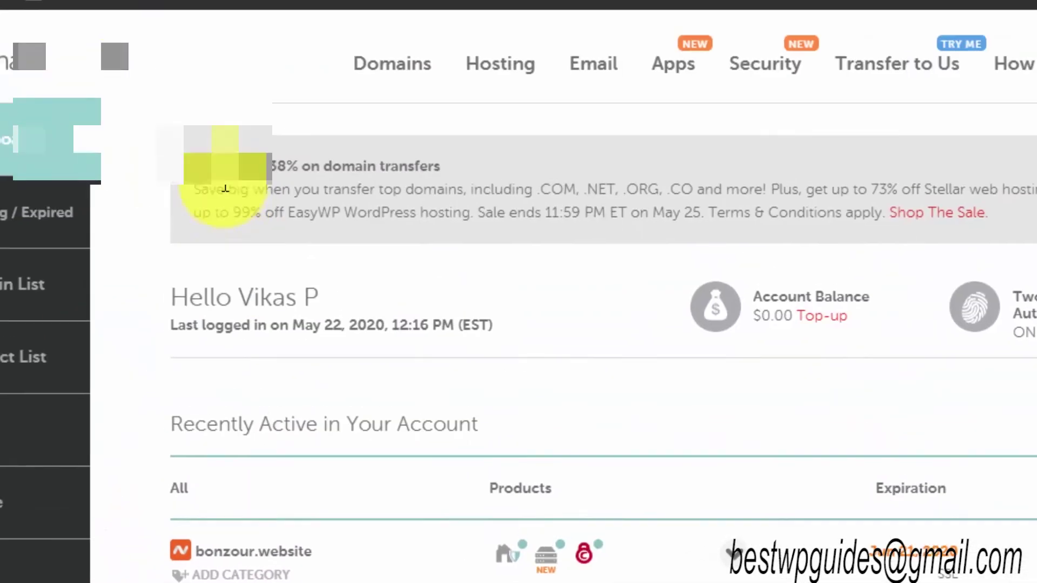
Step: Manage bonzour.website from the Namecheap dashboard and set its Nameservers option to Custom DNS
left_click(0, 0)
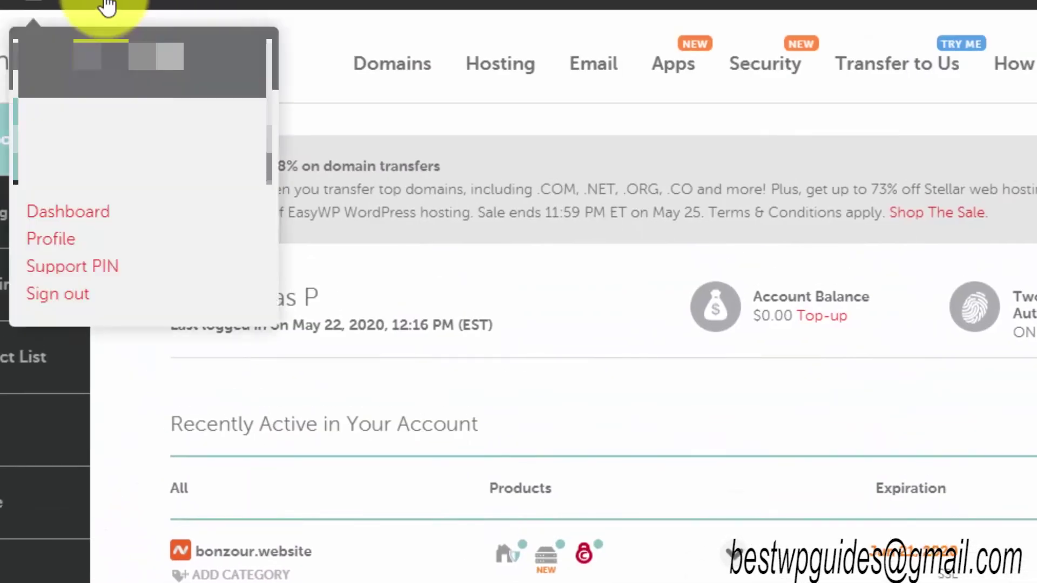
left_click(74, 213)
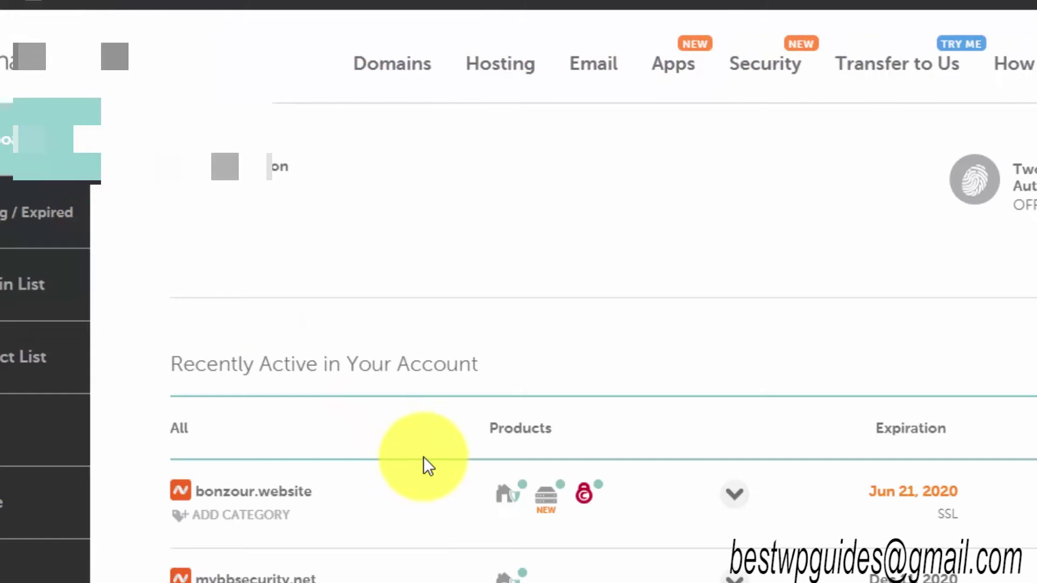
scroll(424, 455, "down", 3)
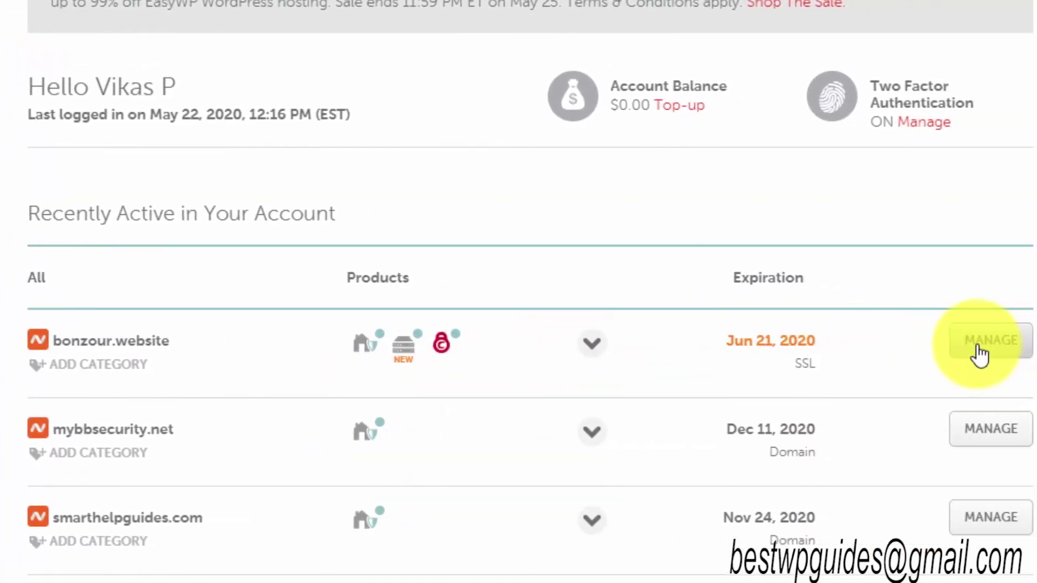
left_click(977, 345)
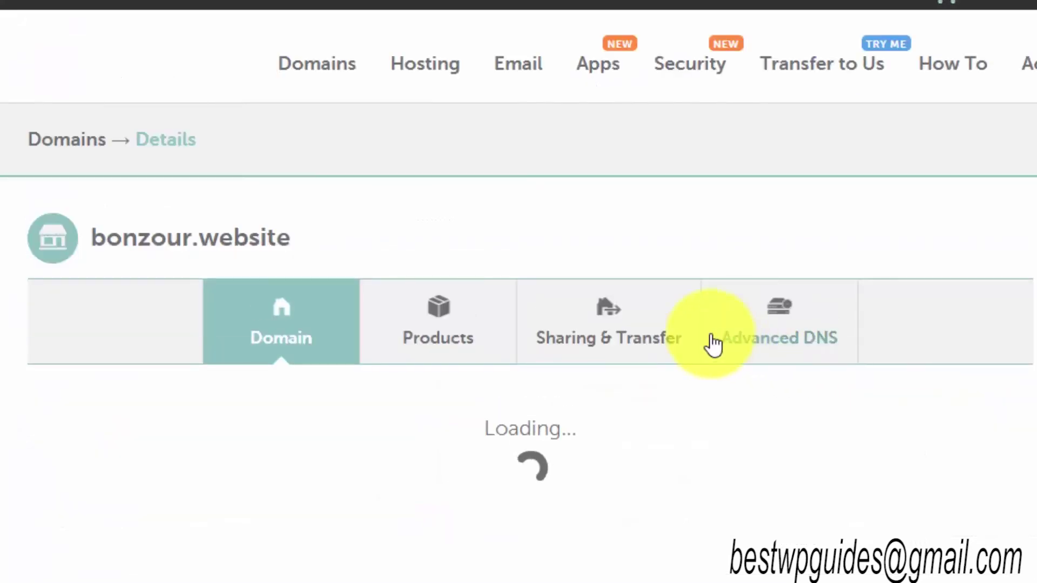
scroll(342, 335, "down", 6)
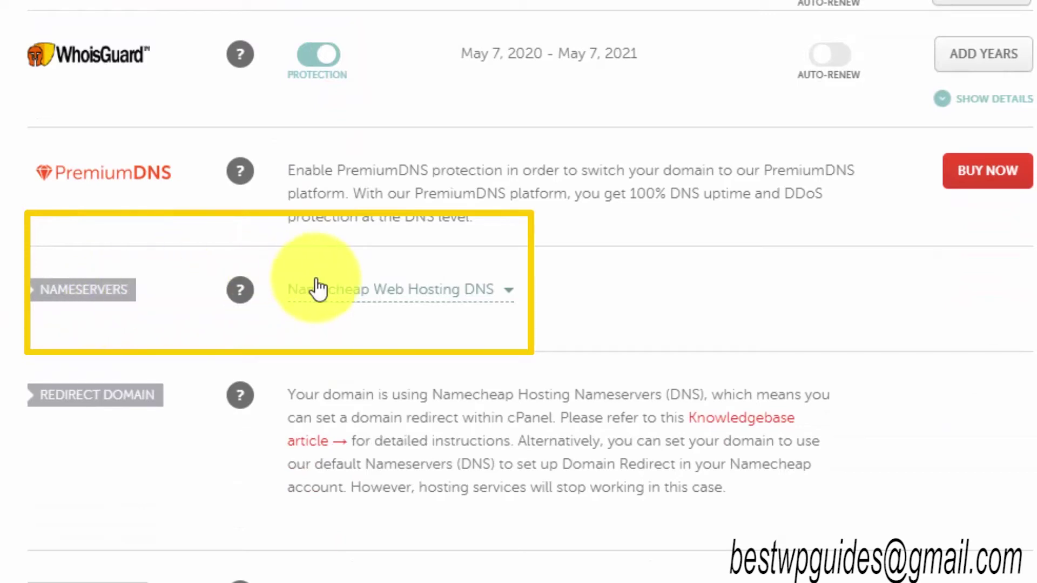
left_click(366, 302)
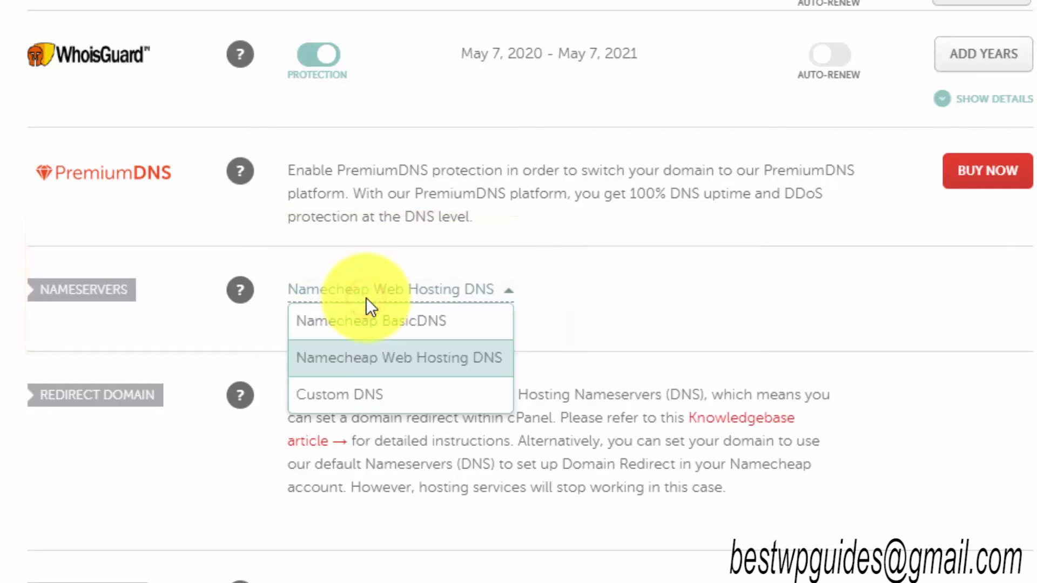
left_click(355, 410)
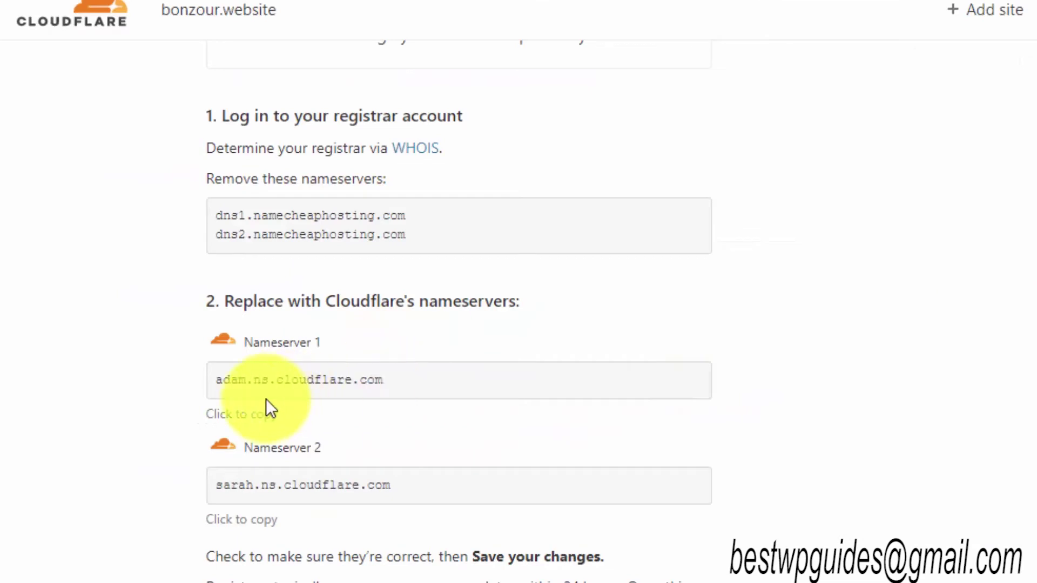
Step: Enter adam.ns.cloudflare.com and sarah.ns.cloudflare.com as Nameservers 1 and 2, then save
left_click(260, 414)
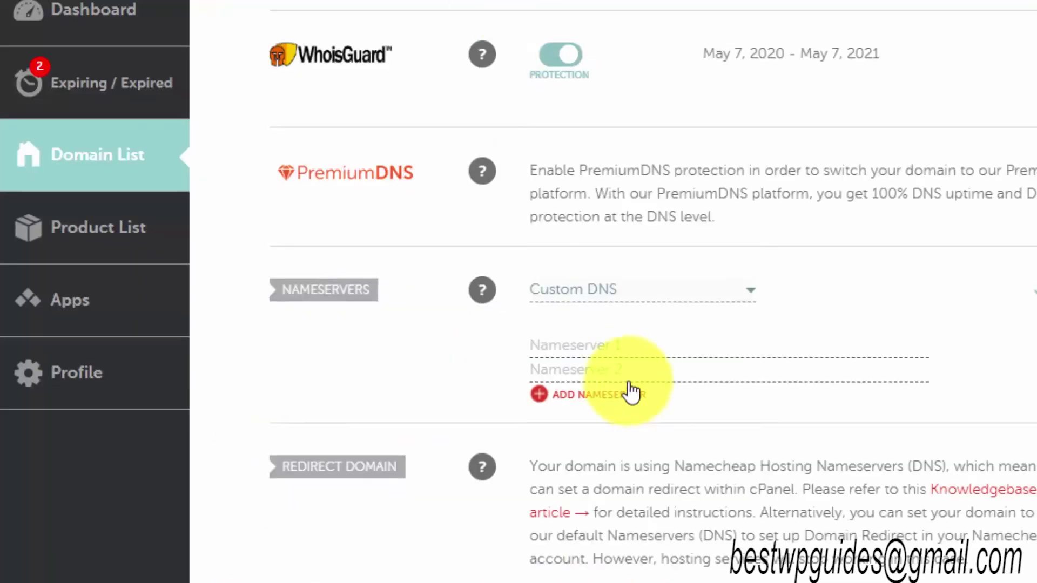
left_click(645, 341)
right_click(646, 341)
left_click(710, 120)
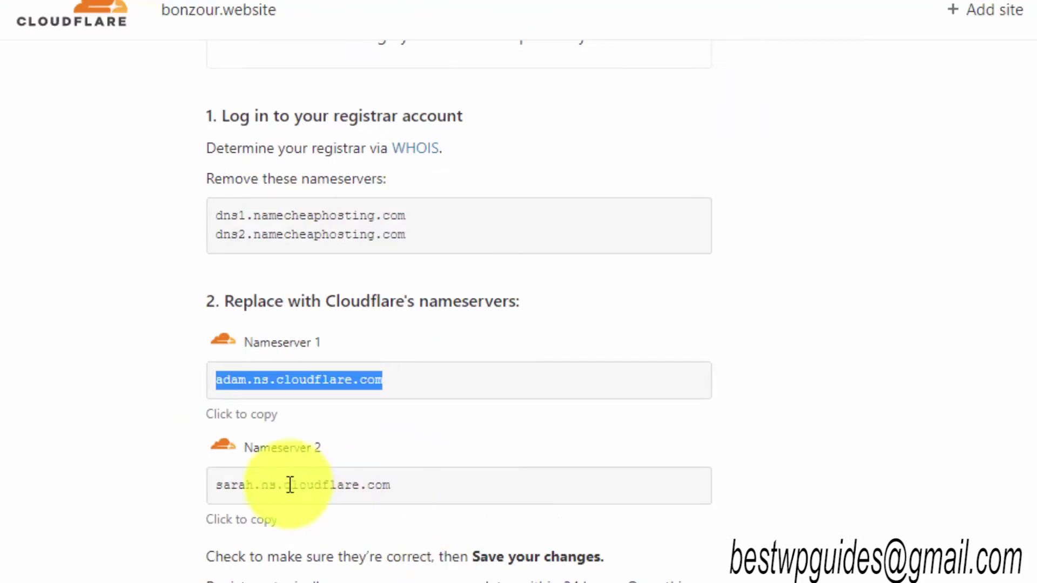
left_click(253, 527)
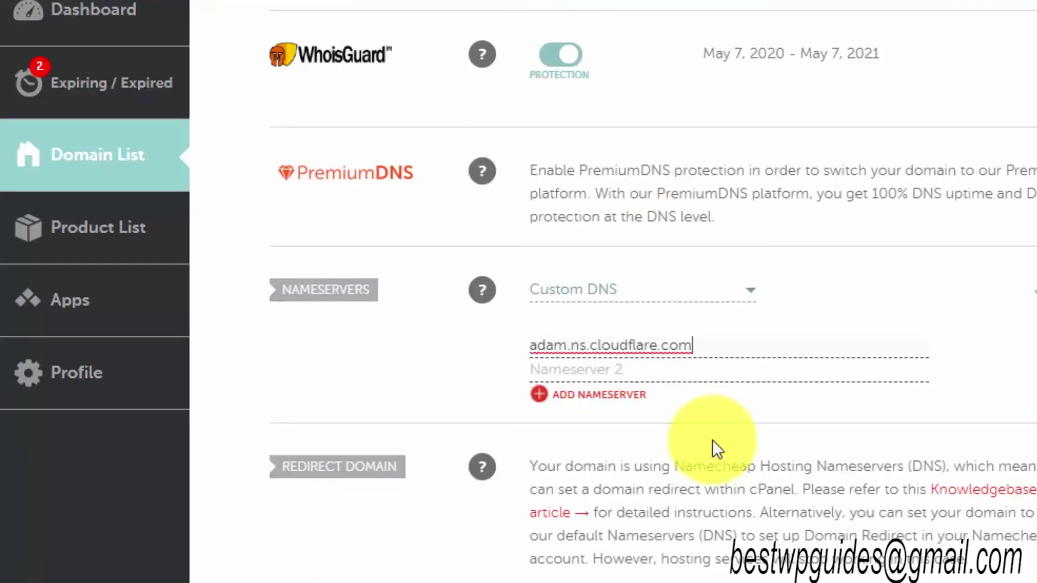
left_click(695, 367)
right_click(694, 367)
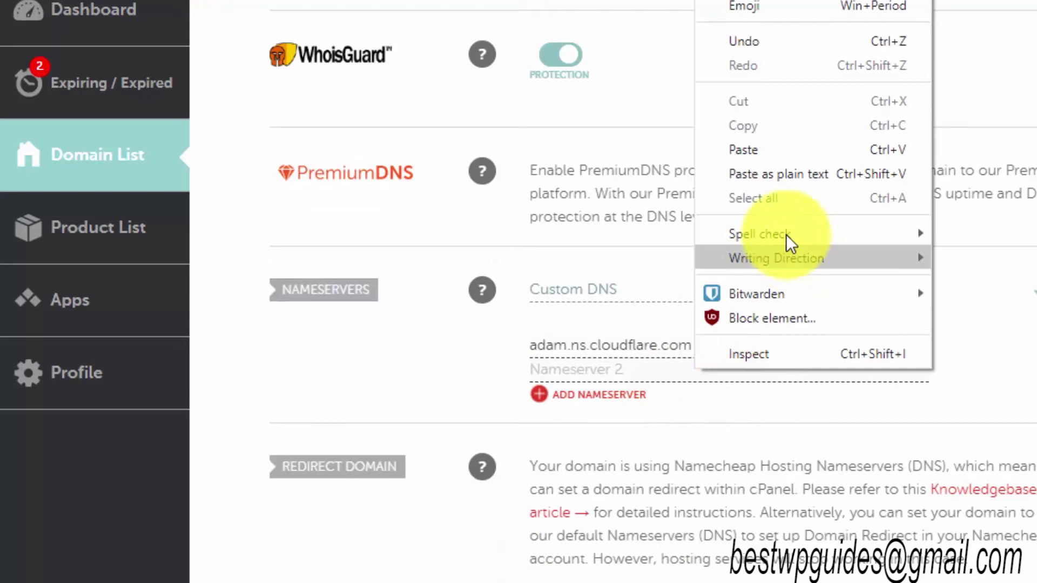
left_click(781, 153)
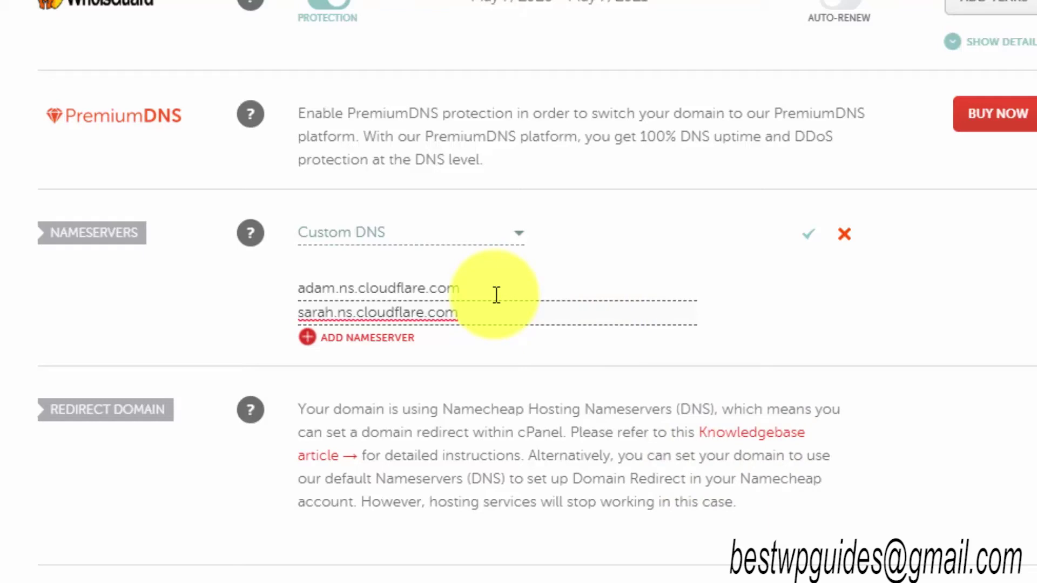
left_click(667, 264)
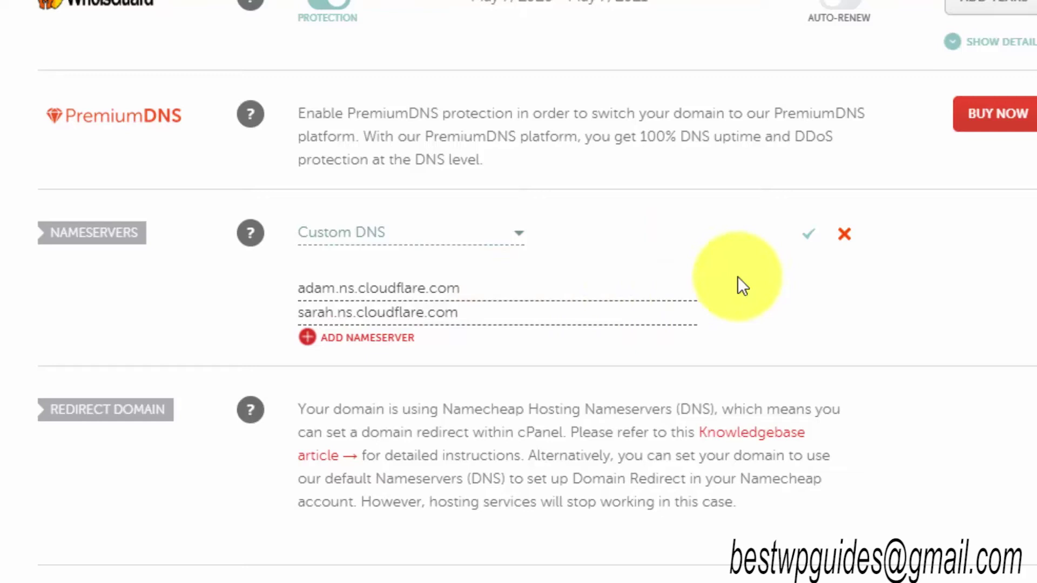
left_click(804, 238)
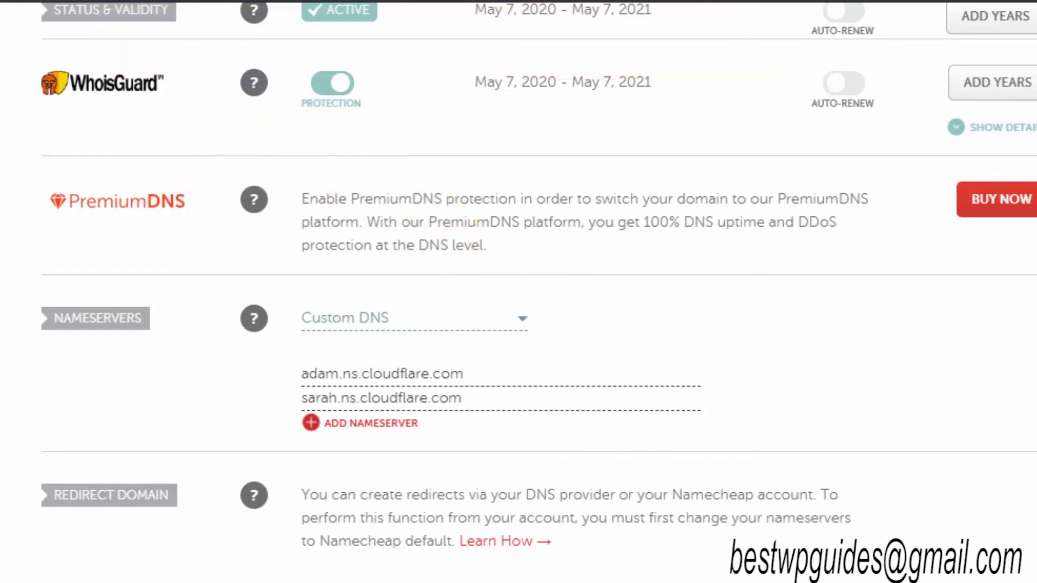
Step: Mark the nameserver change as done in Cloudflare and postpone the quick-start setup
left_click(108, 2)
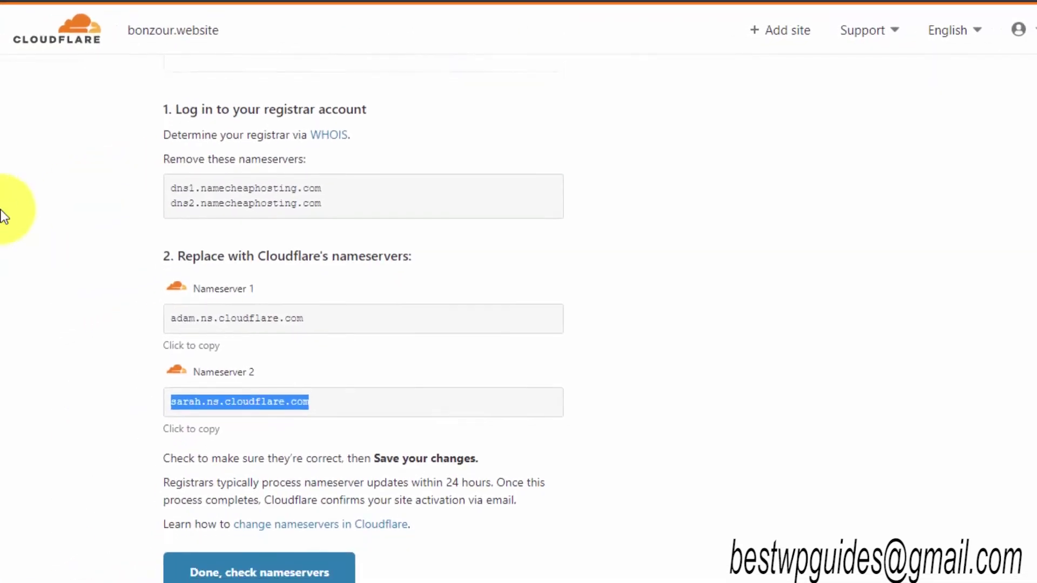
scroll(2, 216, "down", 3)
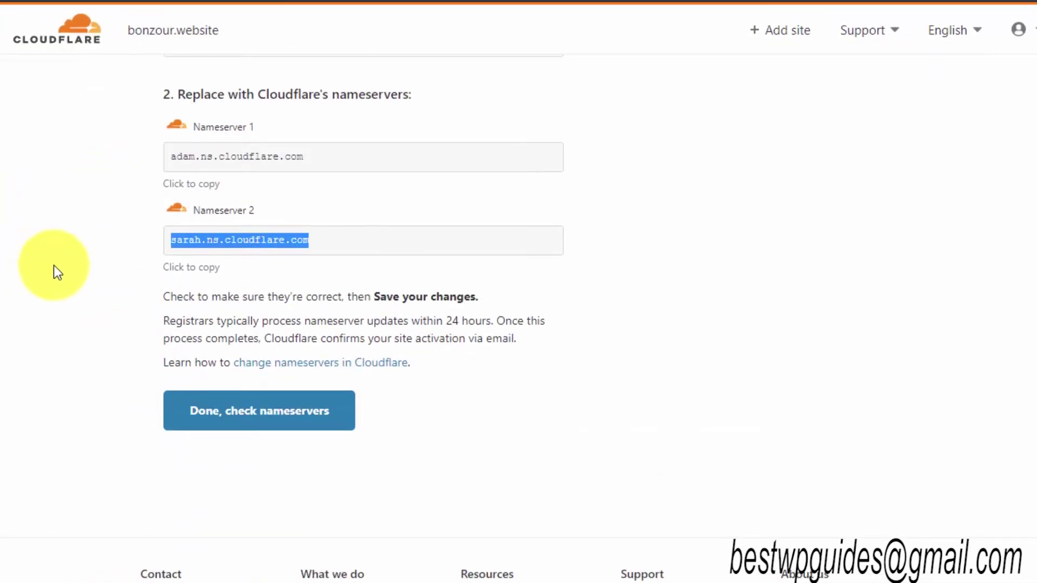
left_click(236, 419)
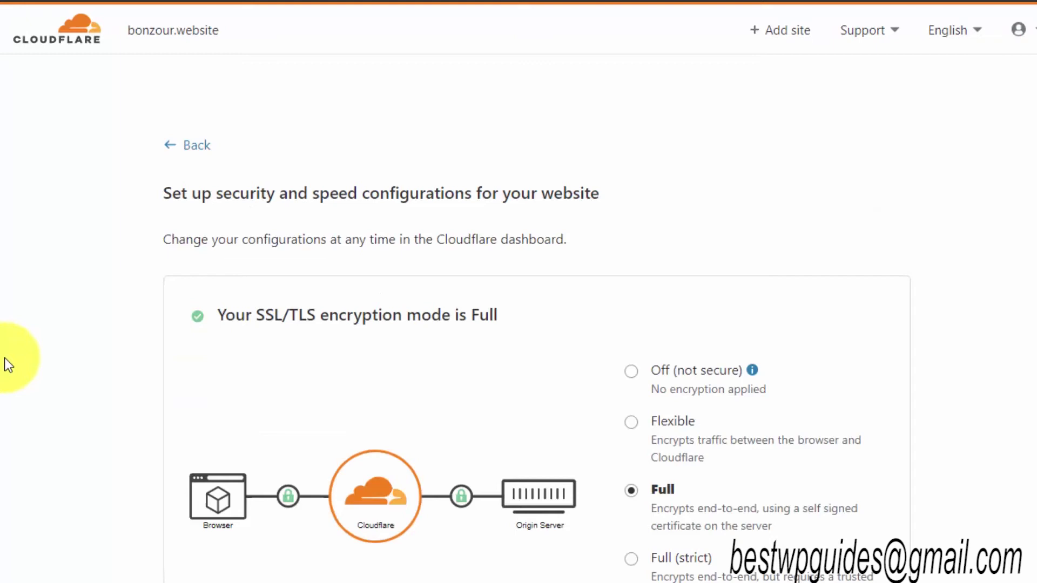
scroll(4, 357, "down", 10)
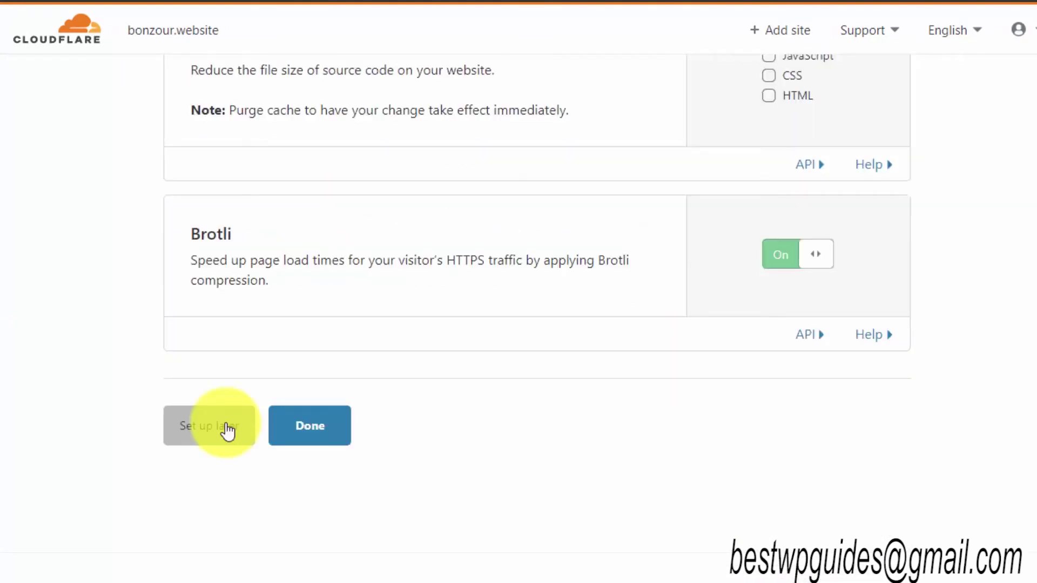
left_click(227, 430)
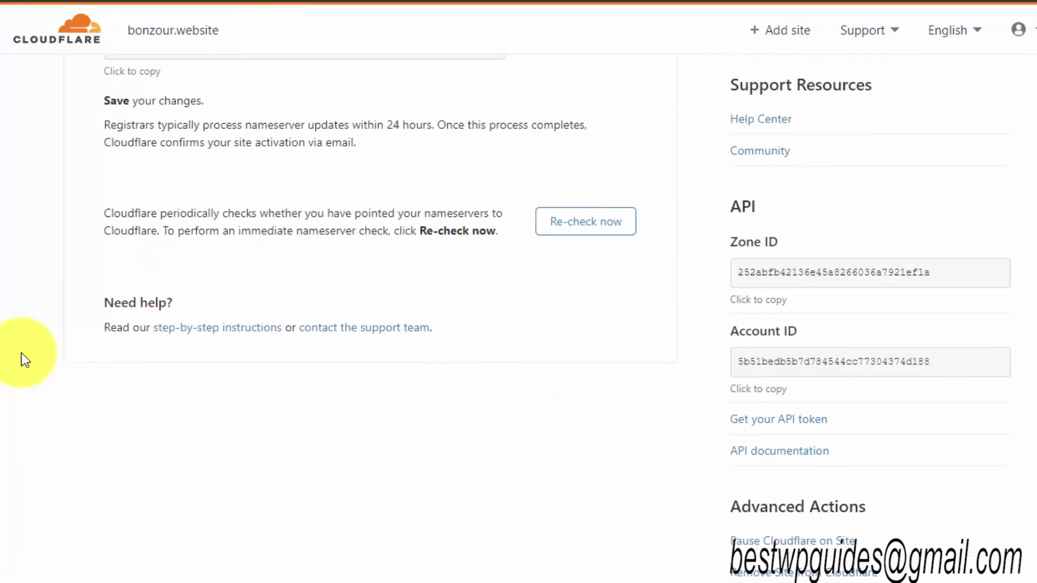
Step: Request an immediate nameserver re-check for bonzour.website
scroll(22, 352, "up", 3)
scroll(21, 352, "up", 6)
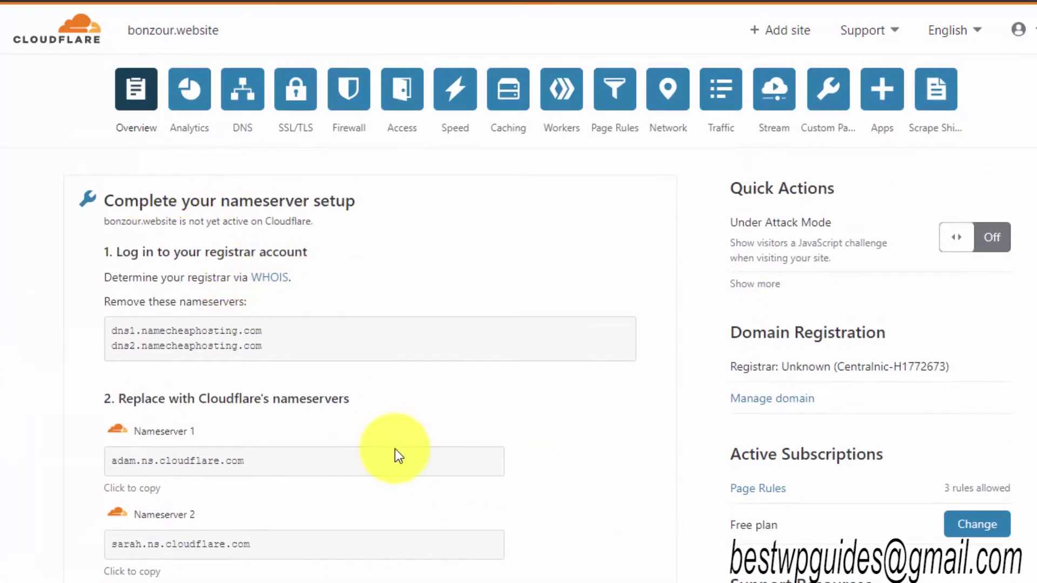
scroll(380, 438, "down", 8)
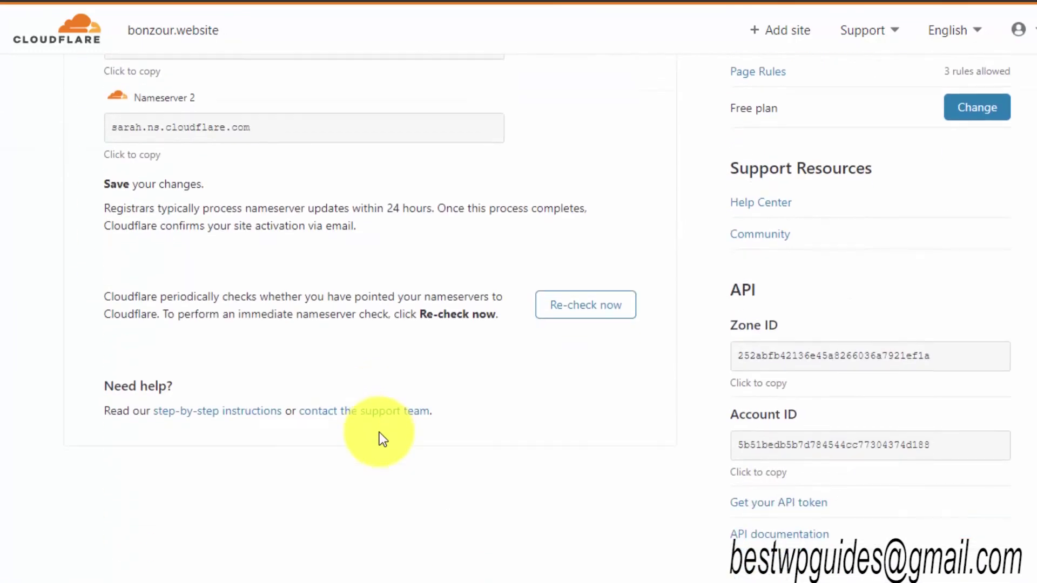
left_click(584, 309)
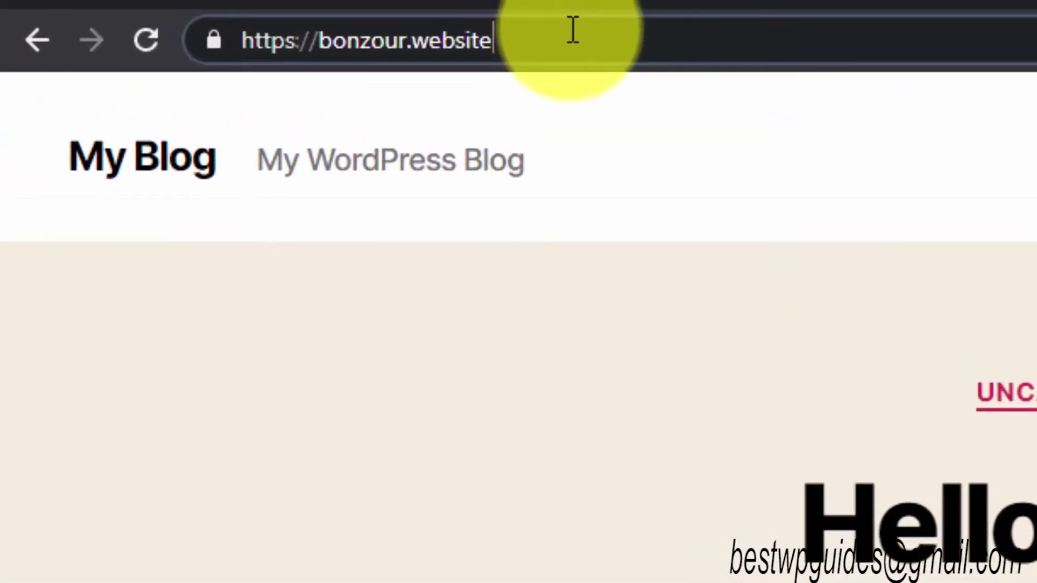
Step: Load bonzour.website/wp-admin and go to Plugins > Add New
left_click(581, 30)
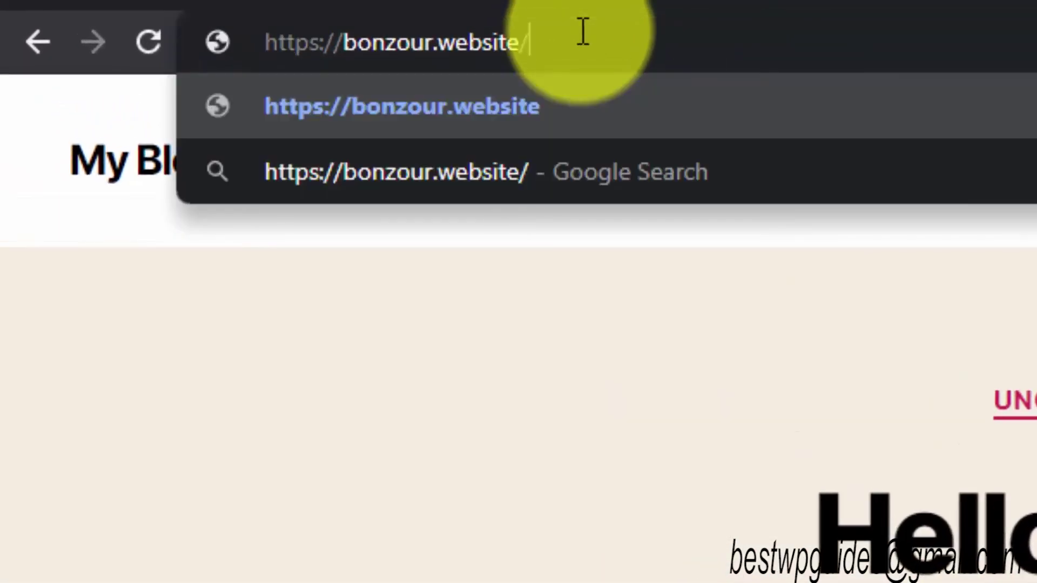
type("wp-admin")
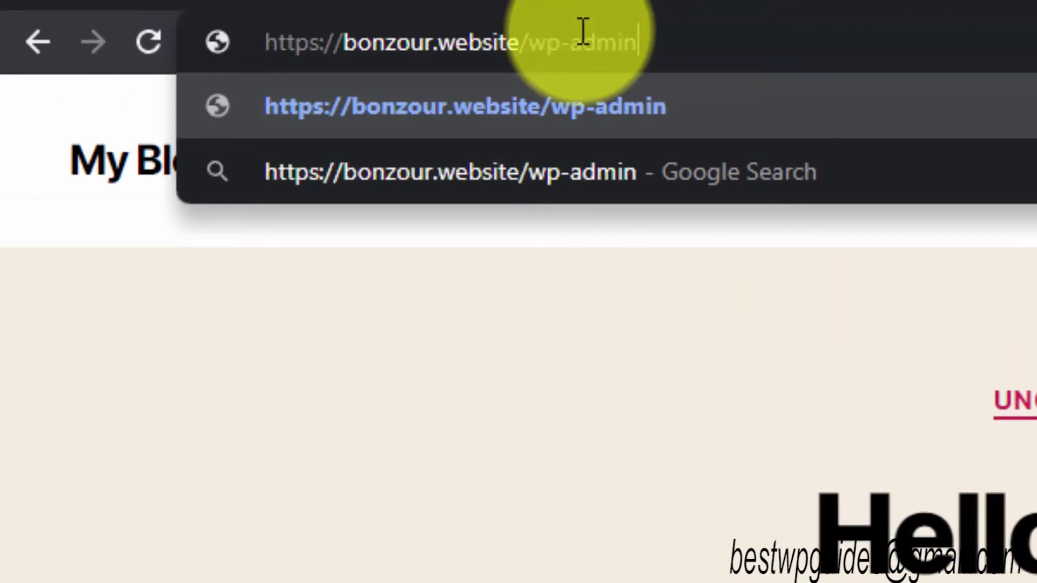
key("Return")
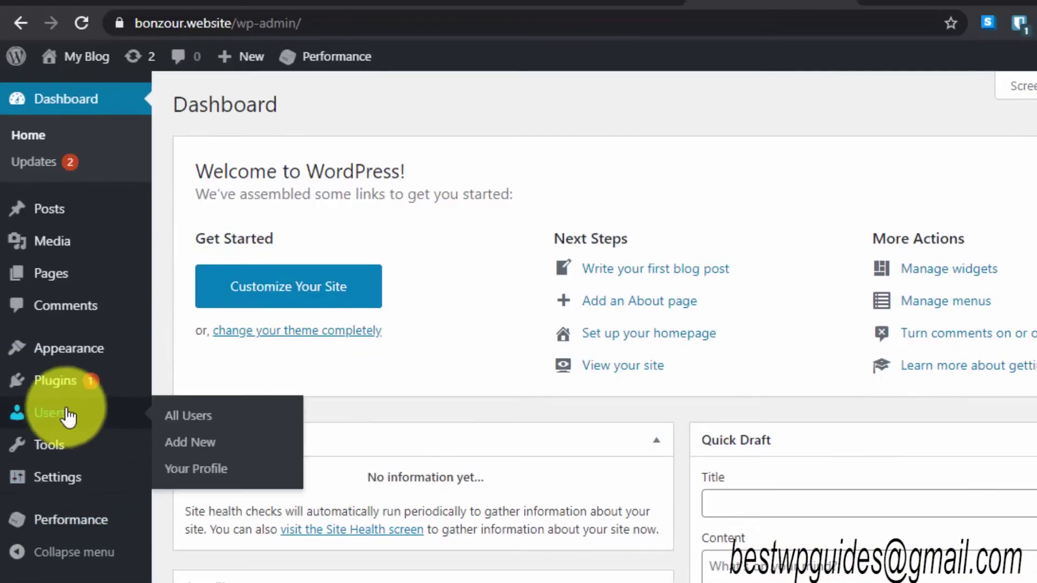
mouse_move(76, 389)
left_click(162, 410)
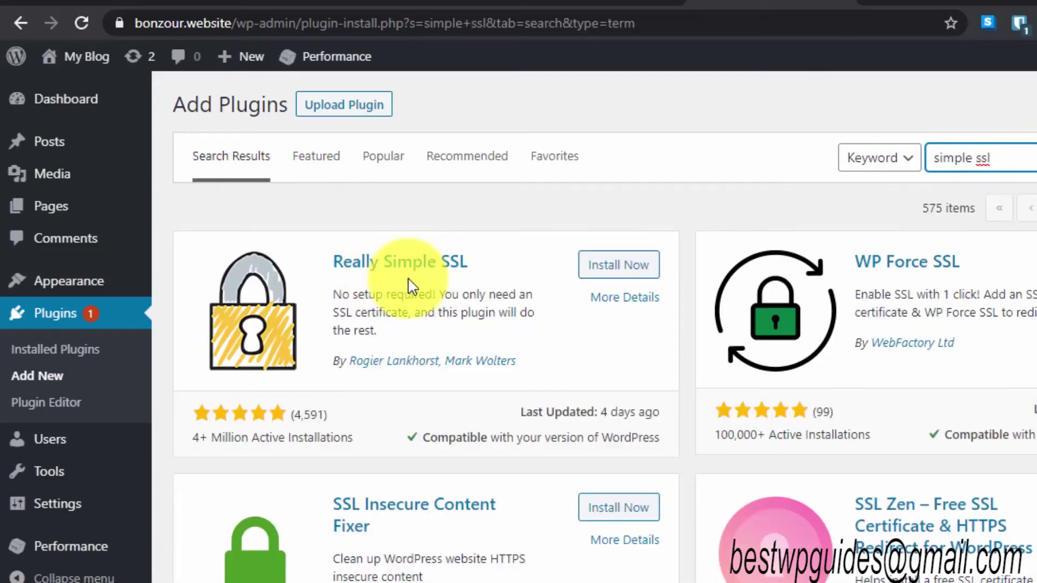
Step: Install and activate the Really Simple SSL plugin, then activate SSL and review the detected setup
left_click(616, 263)
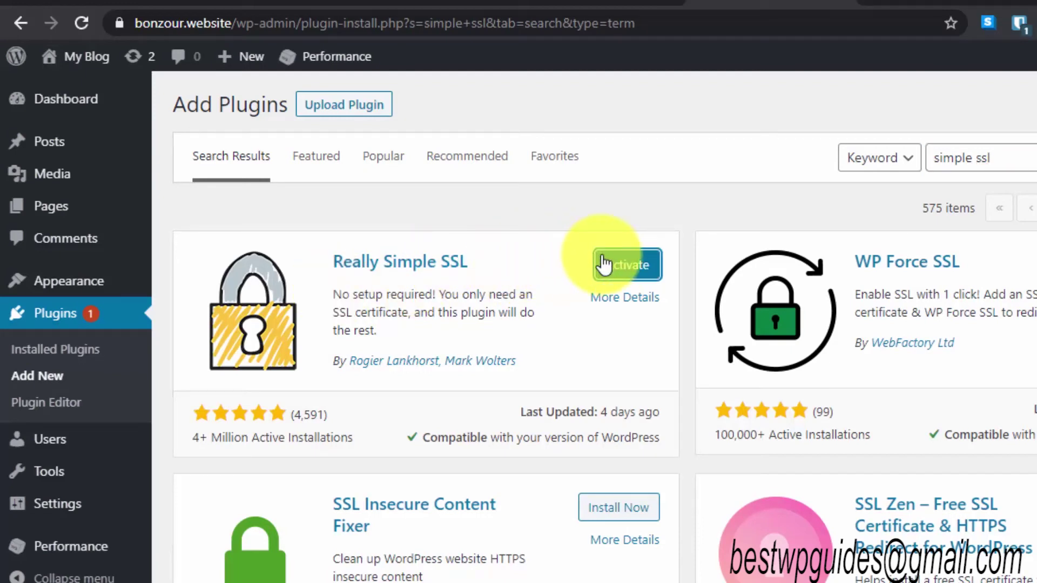
left_click(603, 265)
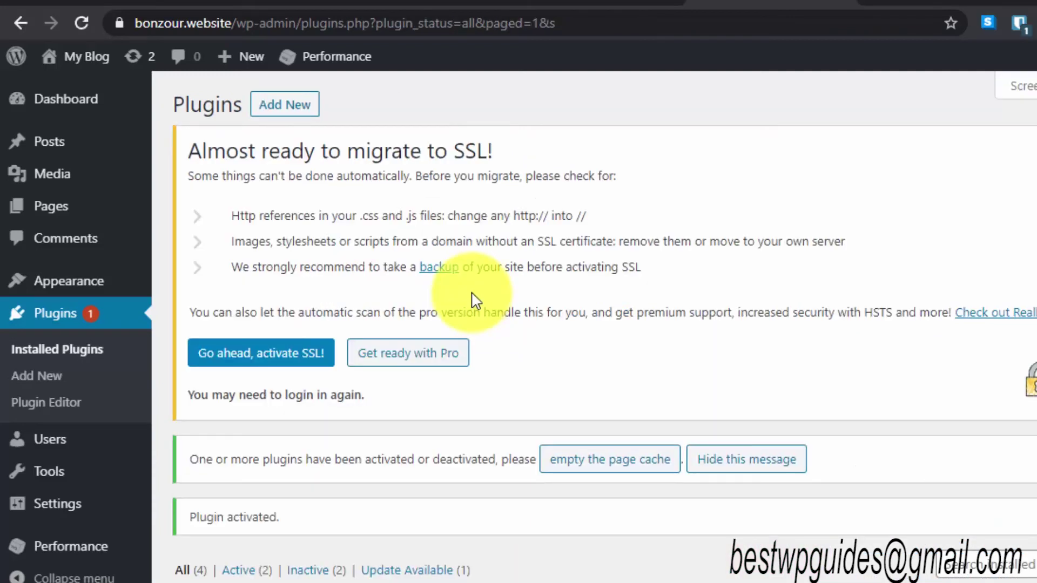
scroll(474, 299, "down", 2)
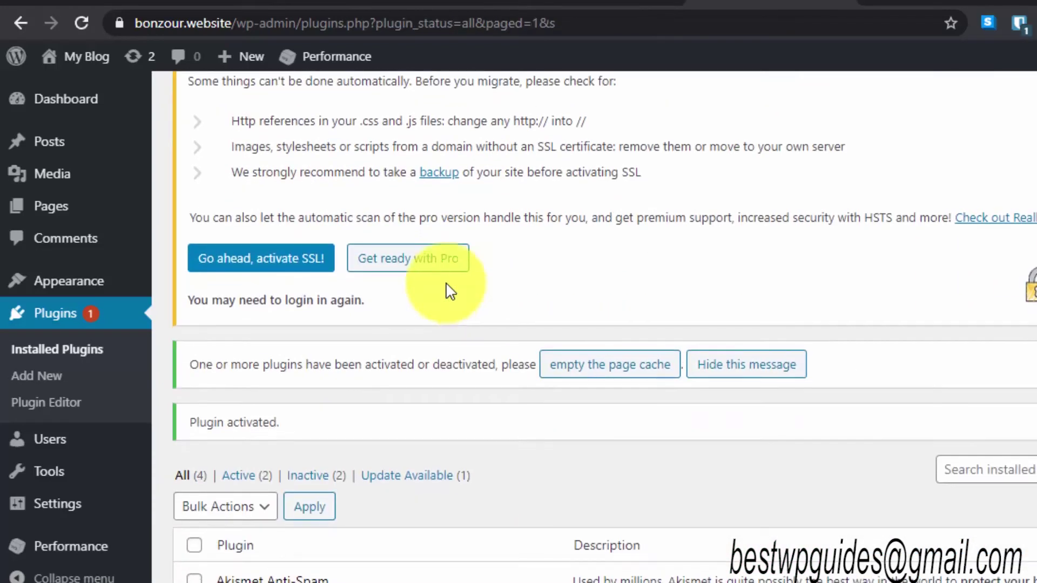
left_click(233, 258)
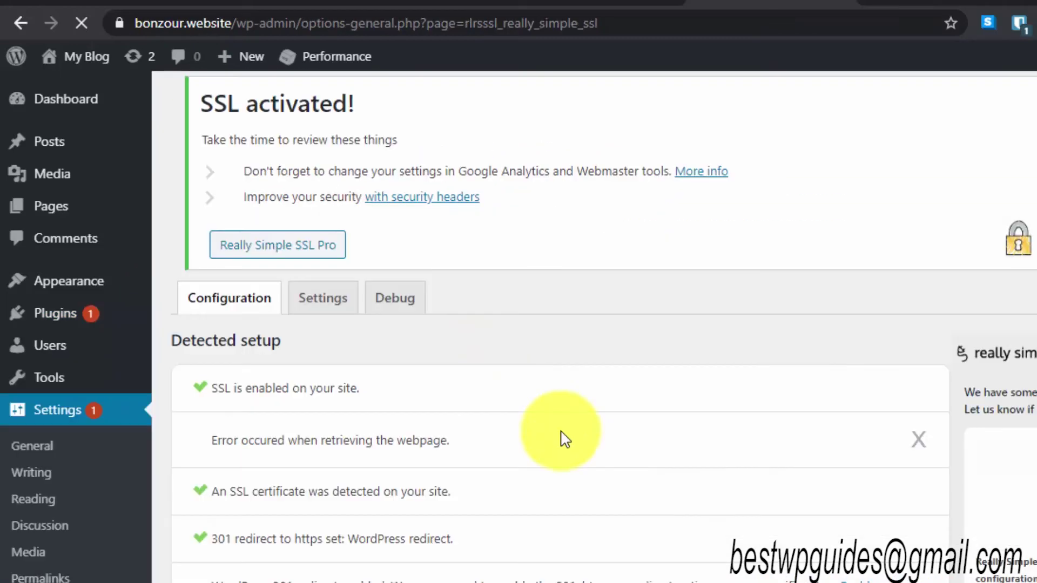
scroll(560, 437, "down", 3)
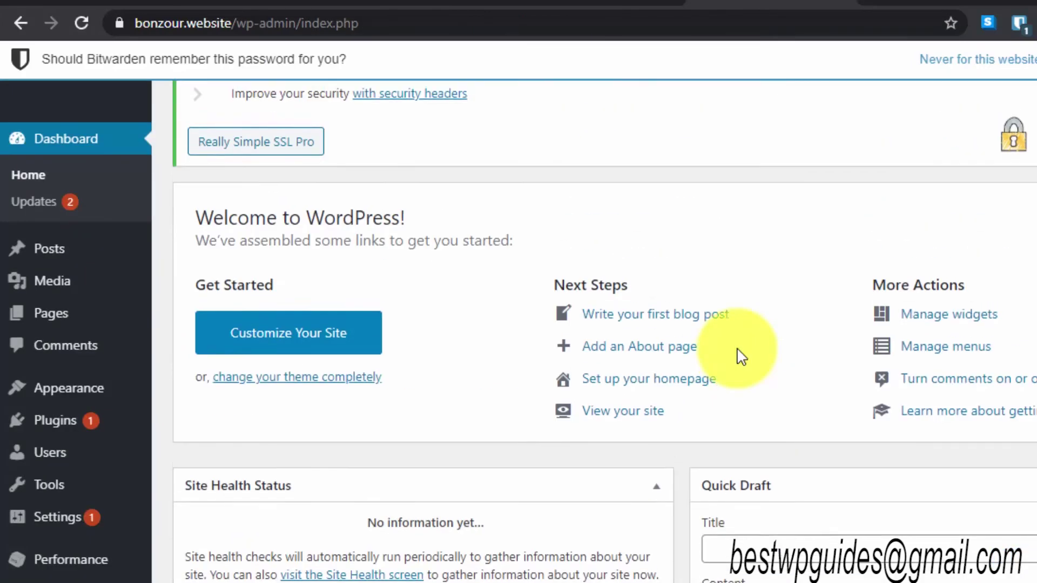
scroll(741, 352, "up", 4)
Step: Open Cloudflare's 'Please verify your email address' message in Gmail and follow its verification link
left_click(309, 6)
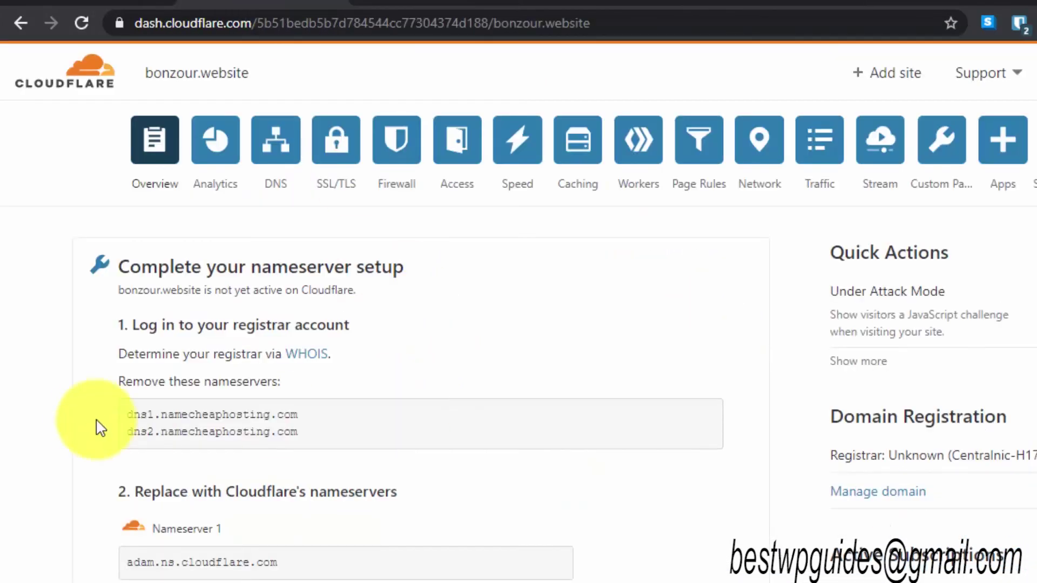
scroll(89, 423, "down", 8)
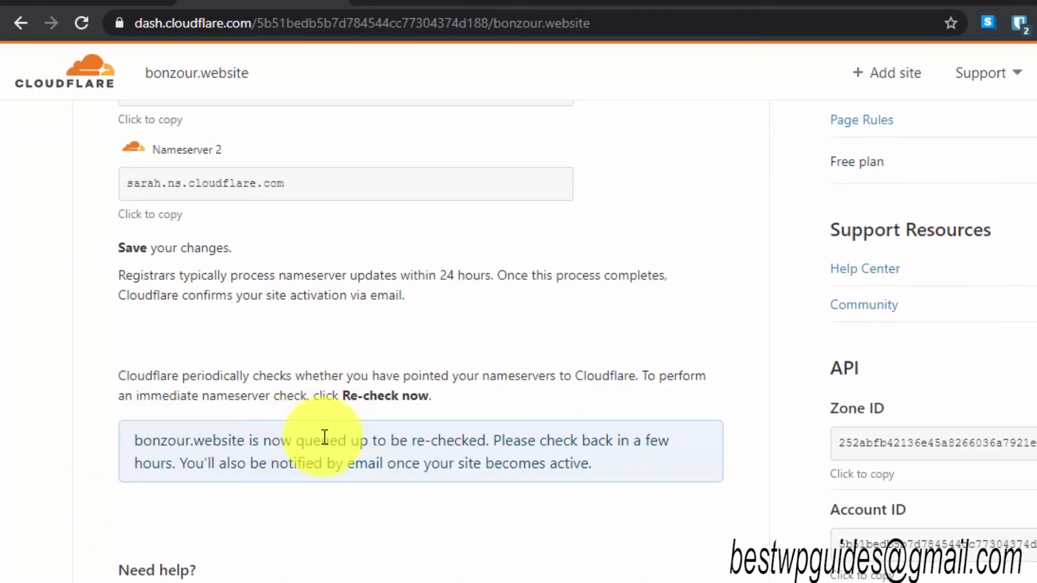
left_click(978, 7)
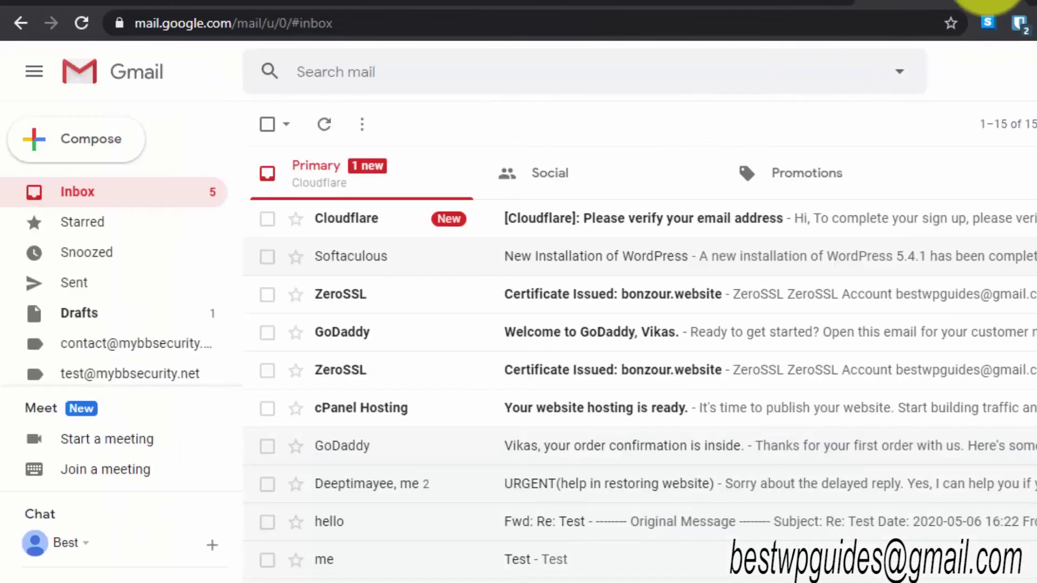
left_click(648, 217)
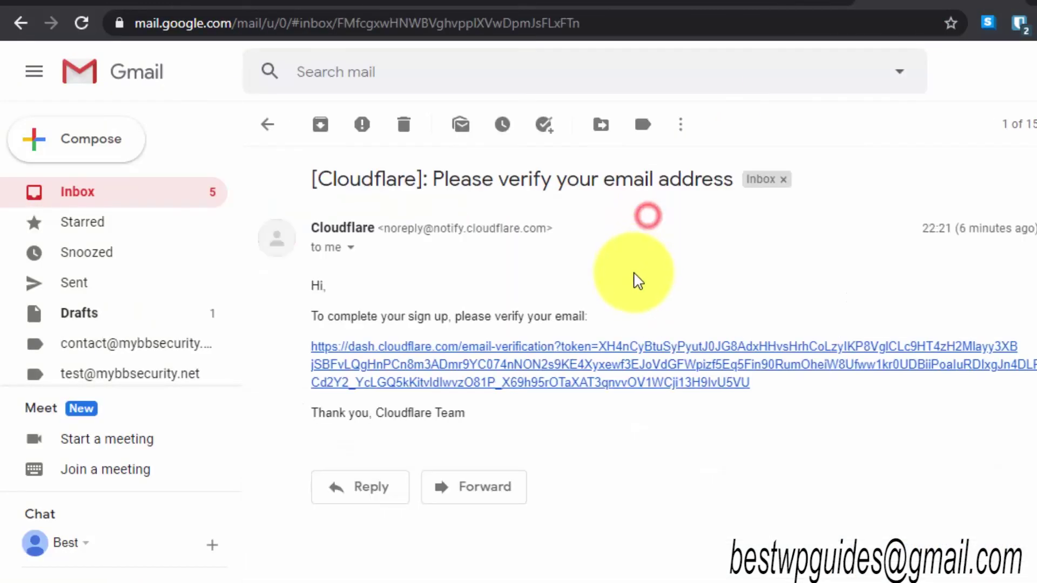
left_click(657, 363)
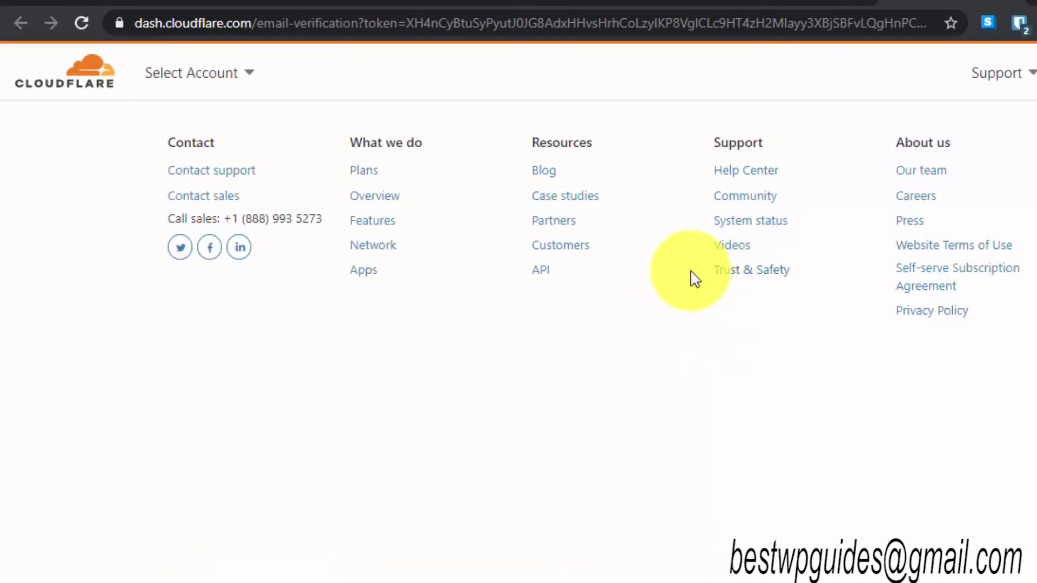
Step: Go from the Cloudflare dashboard to bonzour.website's SSL/TLS settings and confirm Flexible encryption mode
left_click(660, 310)
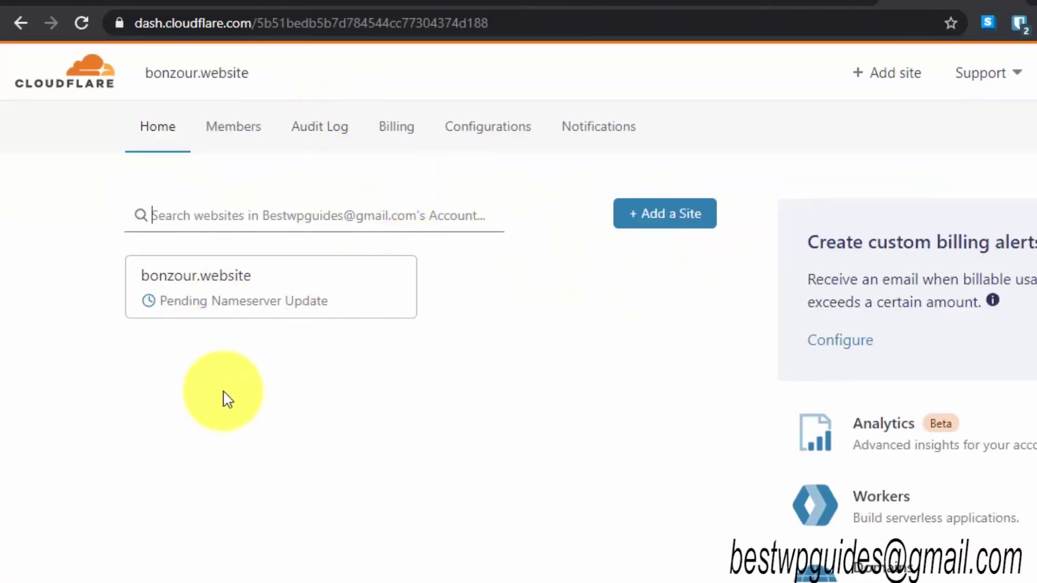
left_click(289, 305)
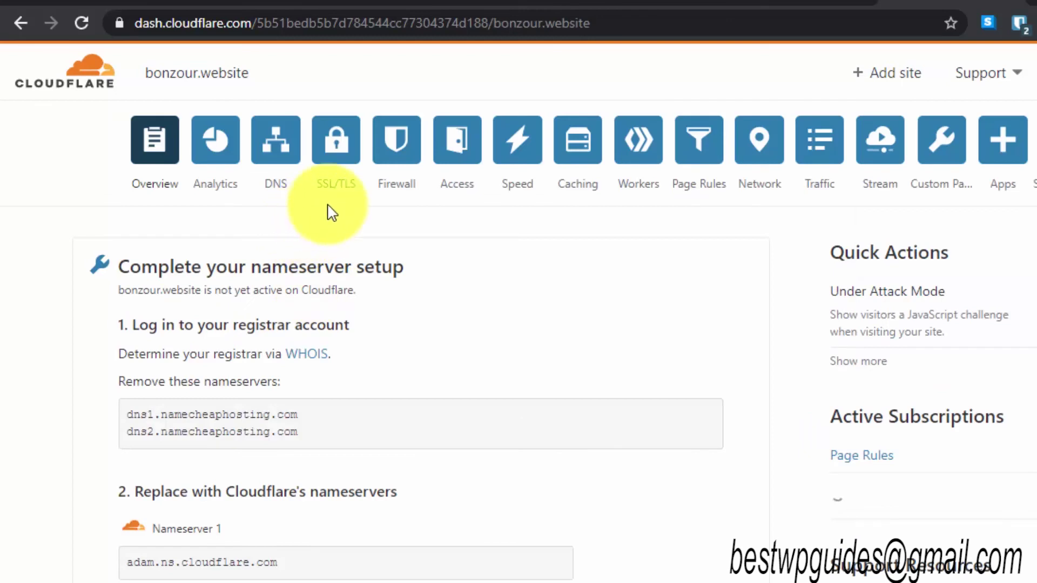
left_click(335, 157)
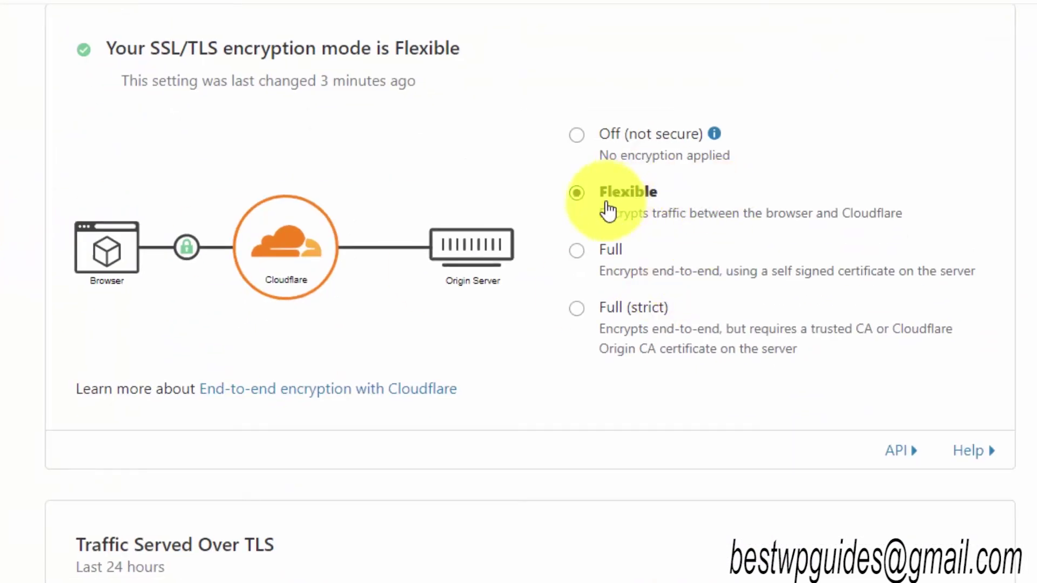
scroll(620, 238, "down", 7)
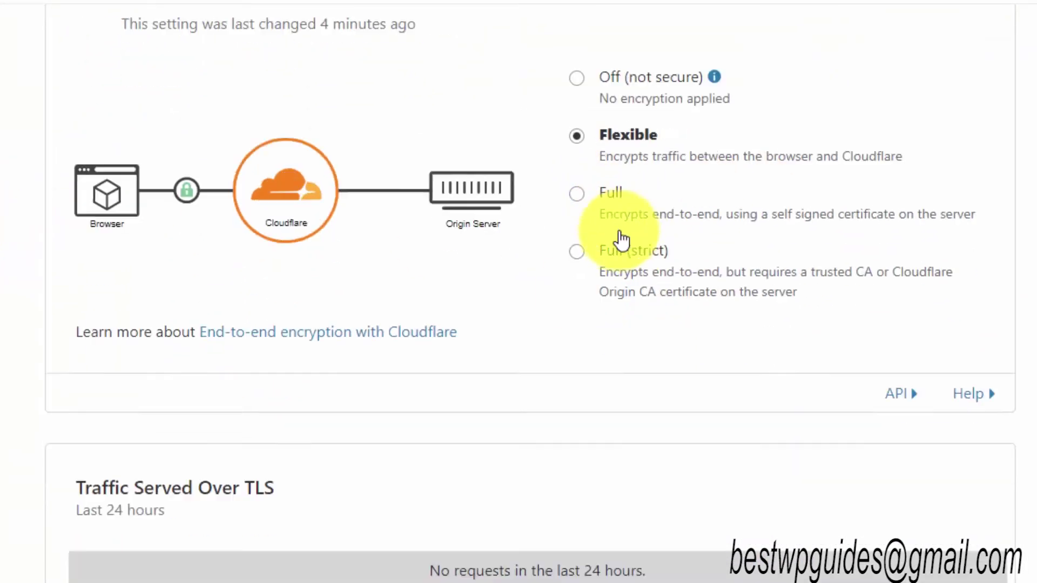
scroll(621, 238, "up", 8)
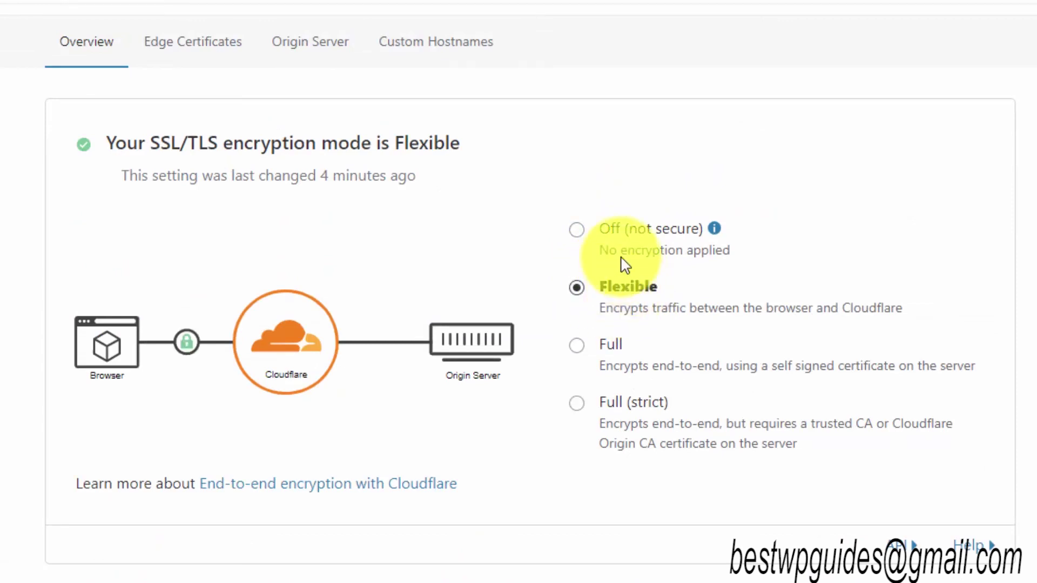
Step: On the Edge Certificates page, switch Always Use HTTPS to On
scroll(624, 343, "up", 2)
left_click(195, 136)
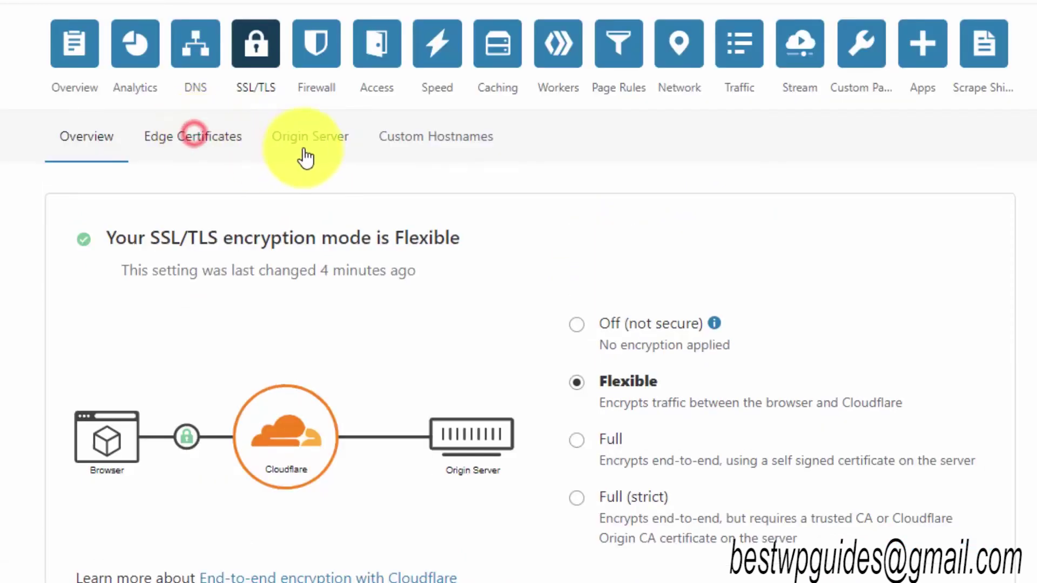
scroll(410, 221, "down", 8)
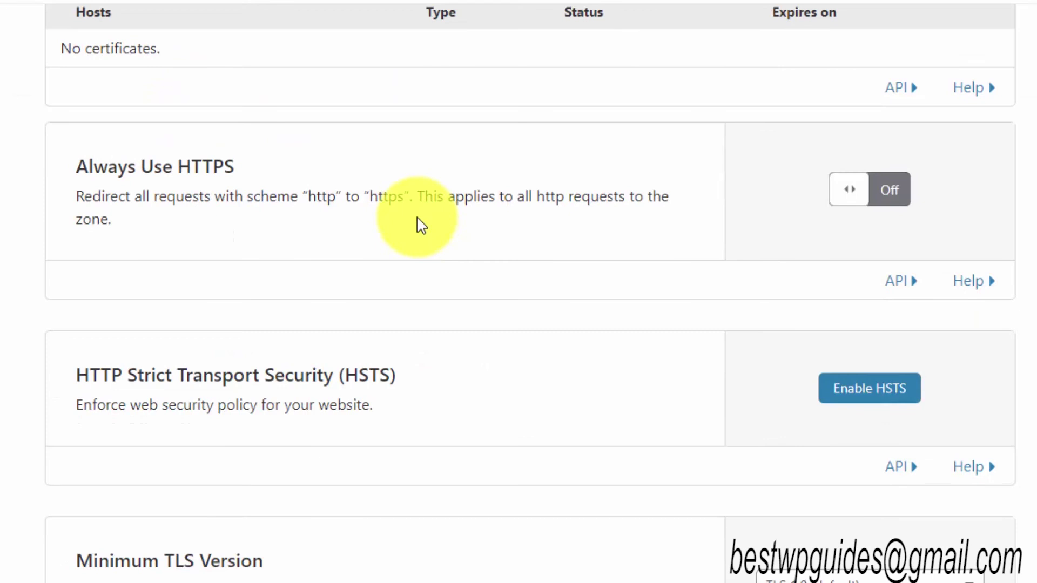
scroll(417, 217, "up", 9)
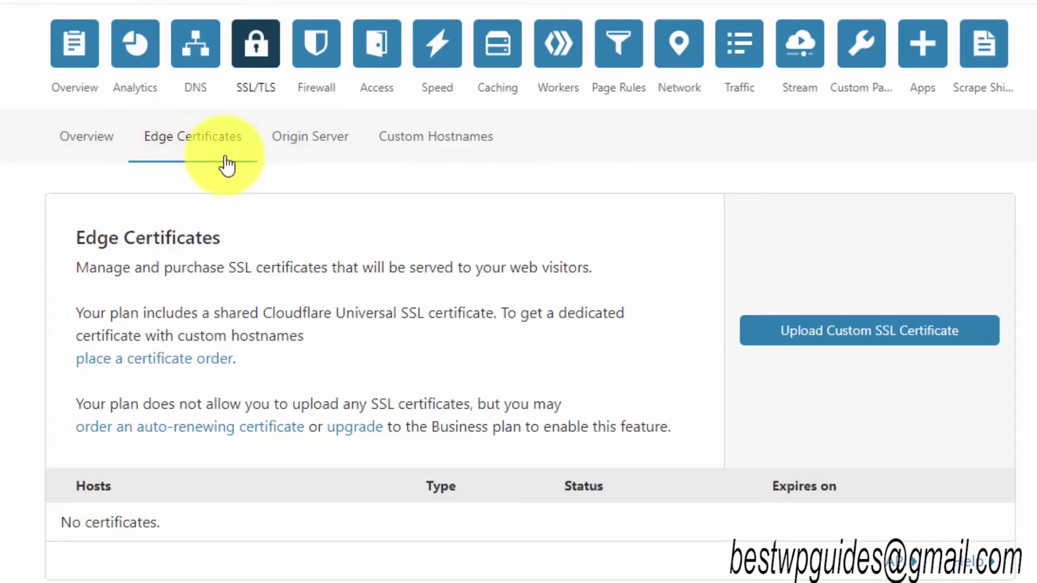
scroll(273, 278, "down", 7)
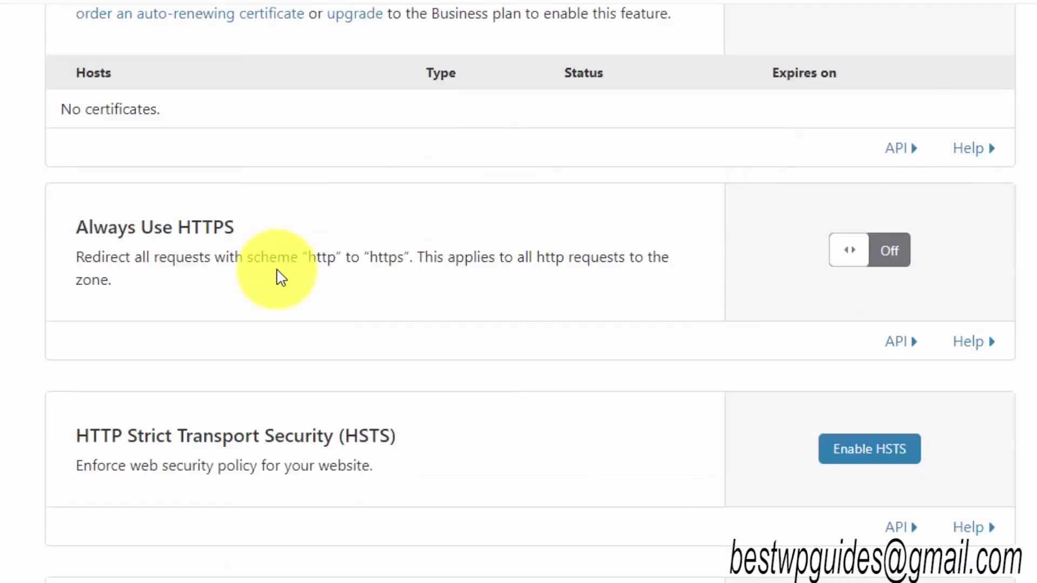
scroll(280, 278, "down", 1)
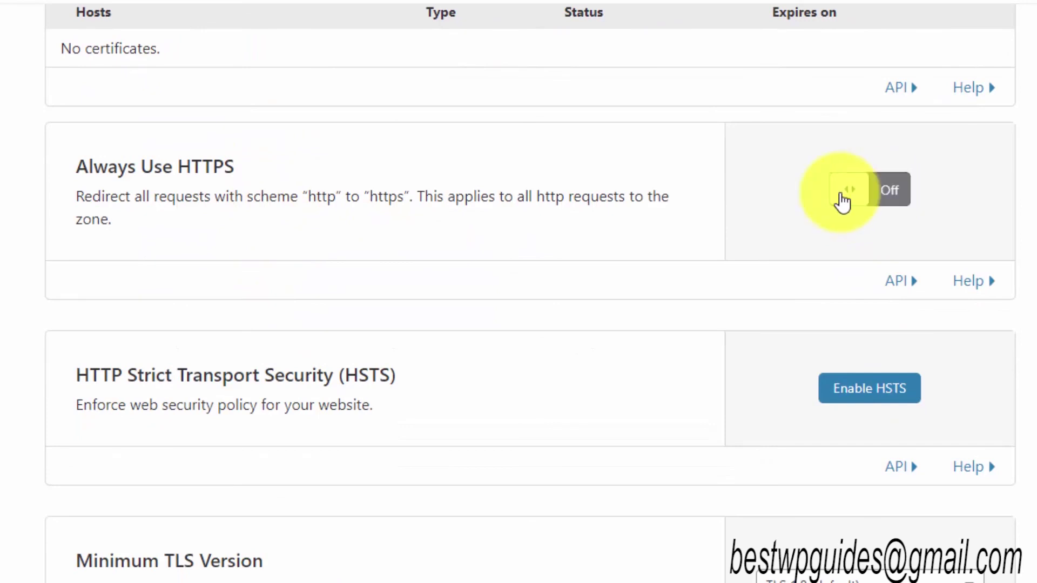
left_click(887, 189)
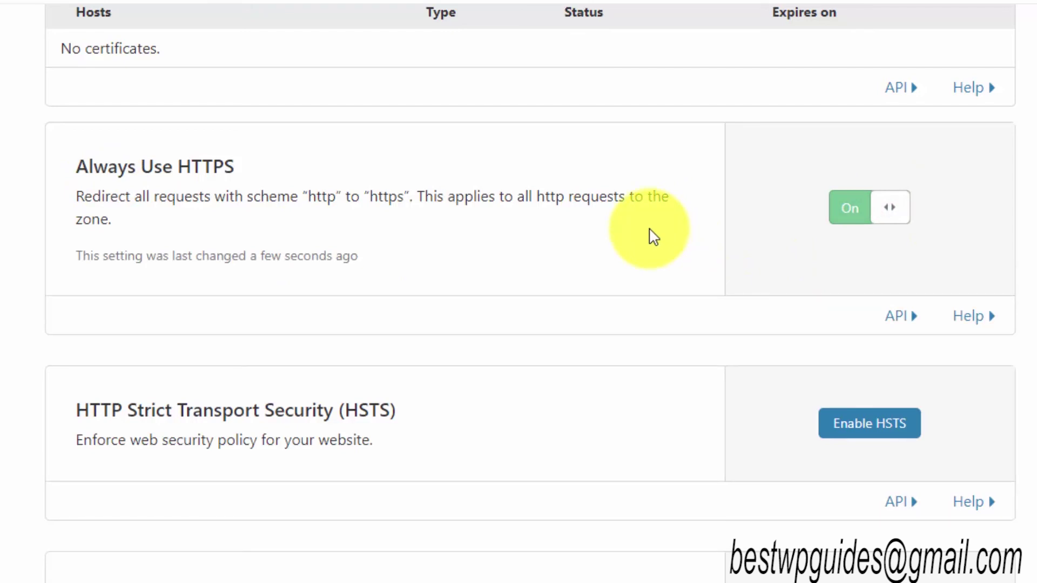
Step: Review the remaining Edge Certificates settings and open the Origin Server settings
scroll(653, 237, "down", 3)
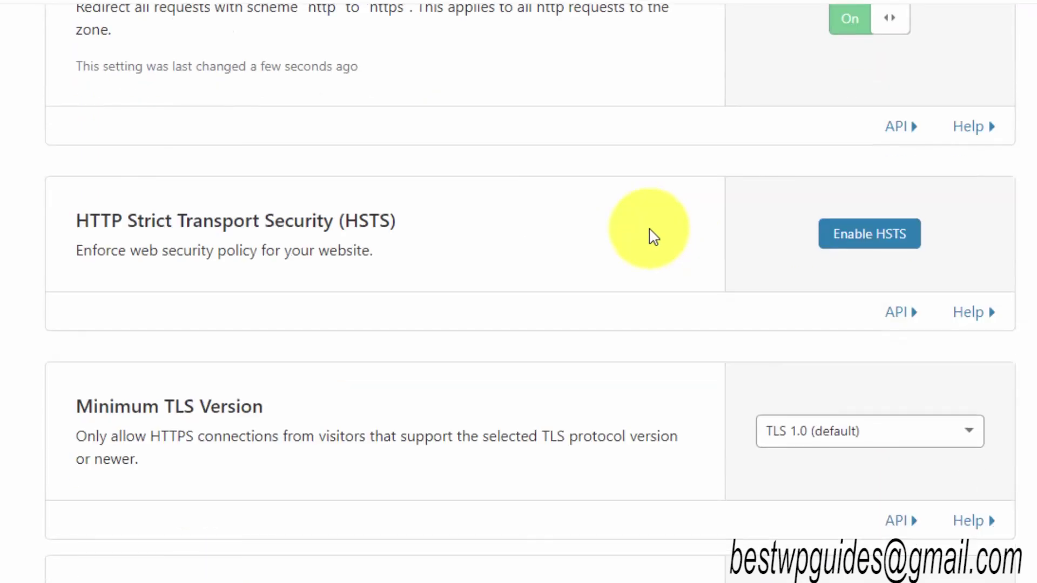
scroll(653, 236, "down", 10)
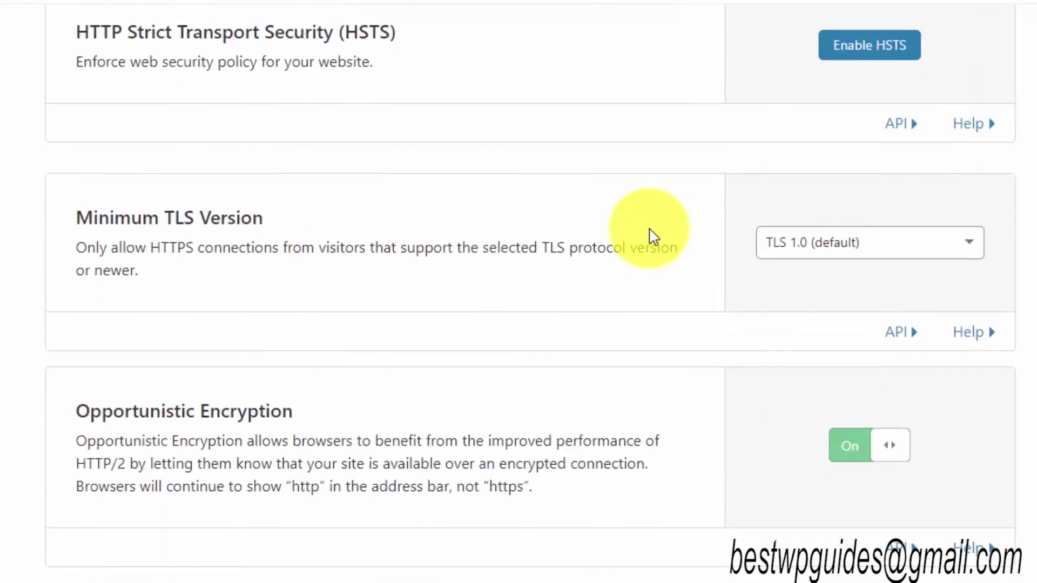
scroll(653, 236, "down", 6)
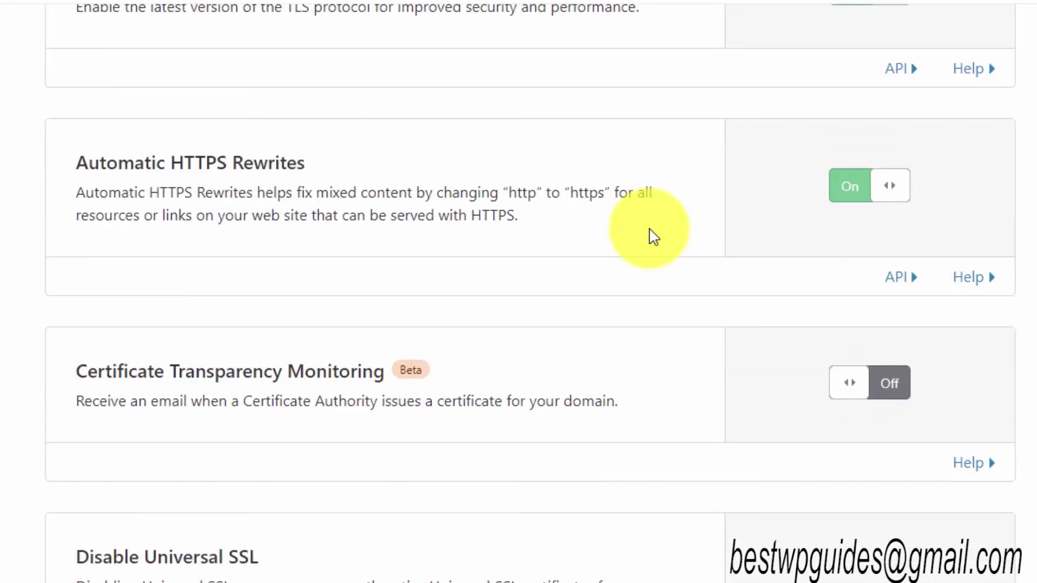
scroll(653, 236, "down", 5)
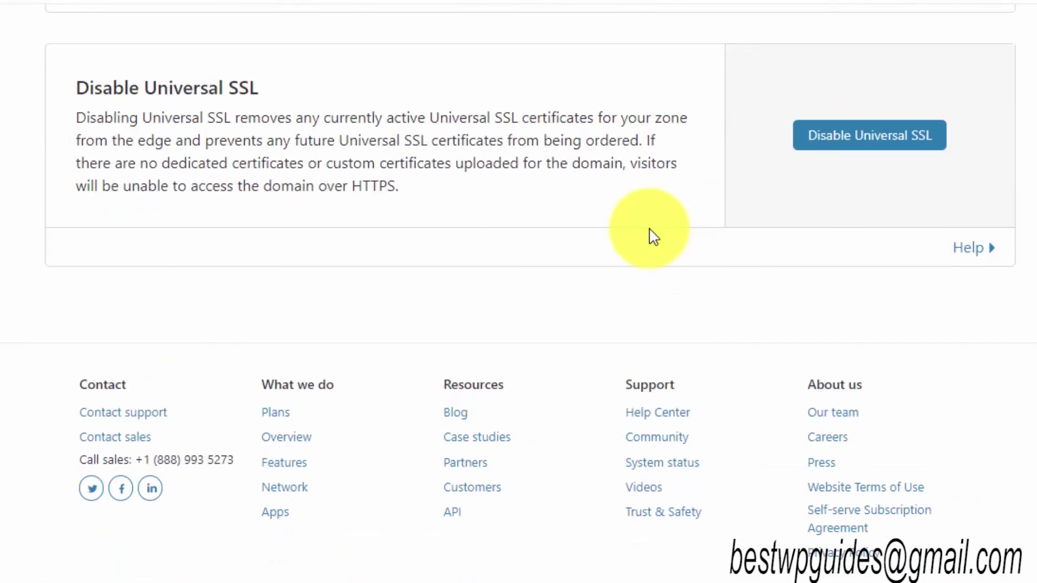
scroll(654, 236, "up", 18)
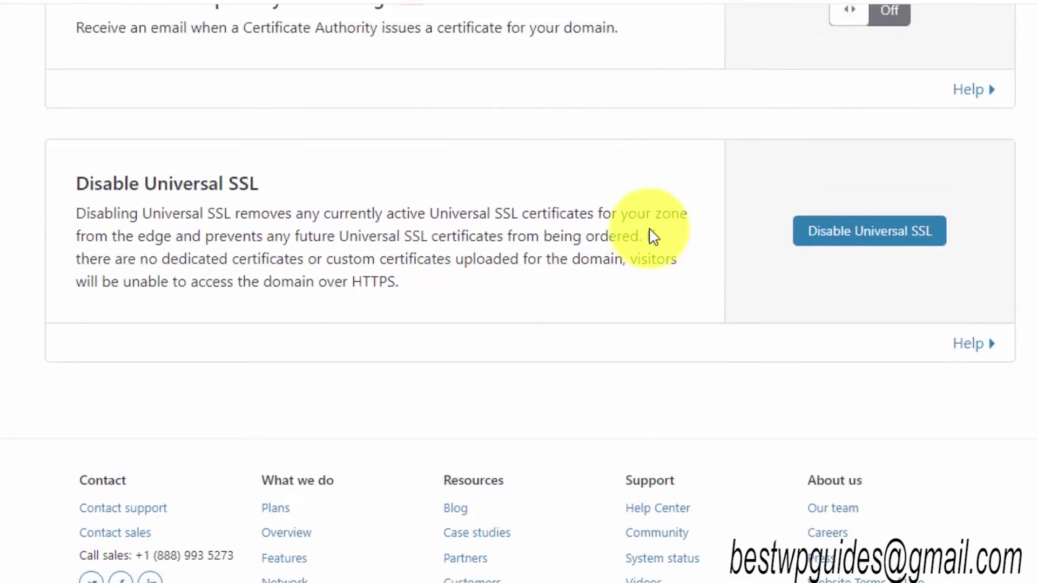
scroll(651, 234, "up", 6)
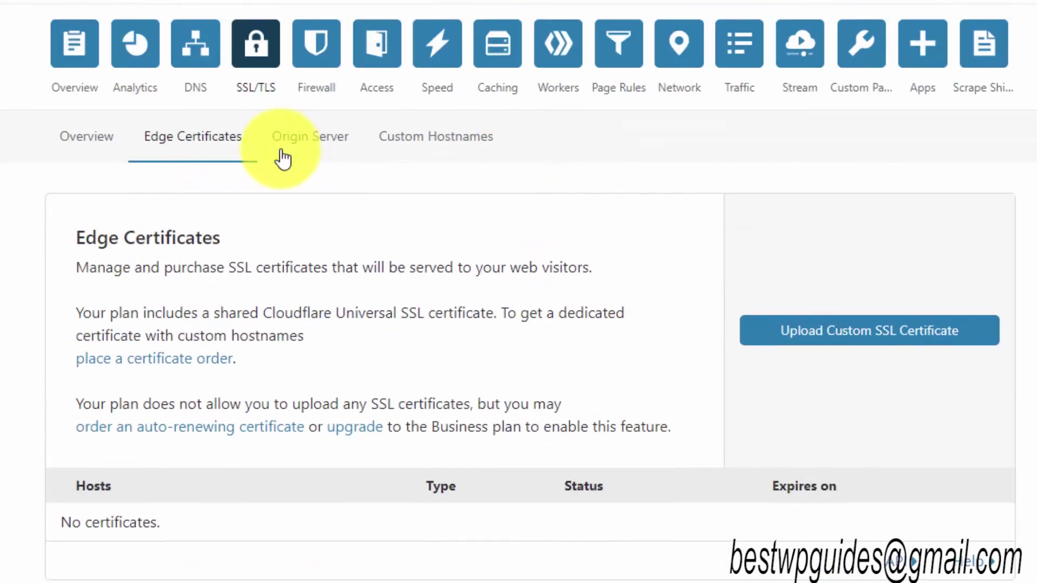
left_click(275, 127)
Step: Check bonzour.website's pending nameserver setup on the overview, then return to the Gmail inbox list
left_click(74, 46)
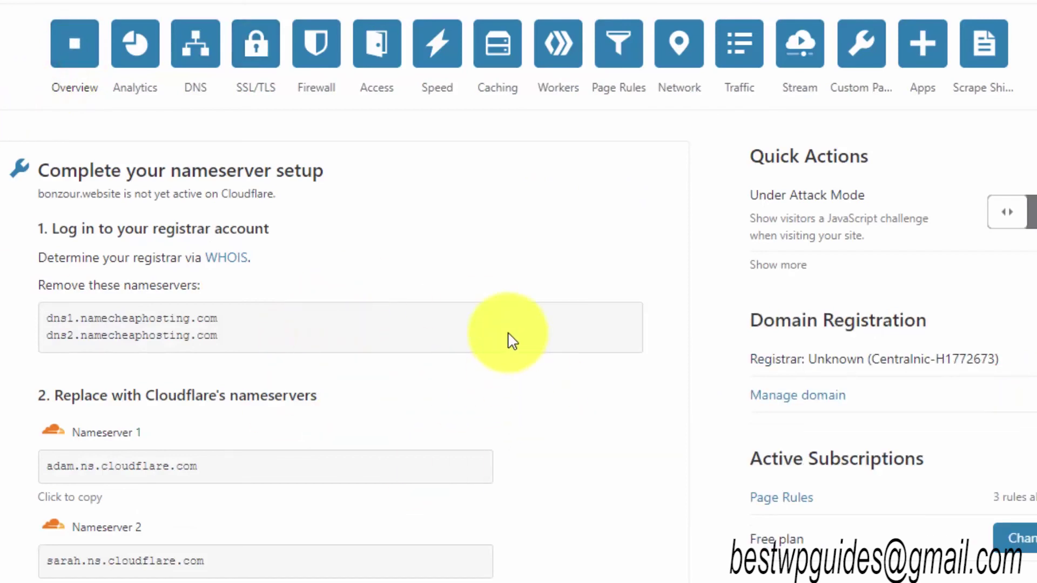
scroll(511, 341, "down", 9)
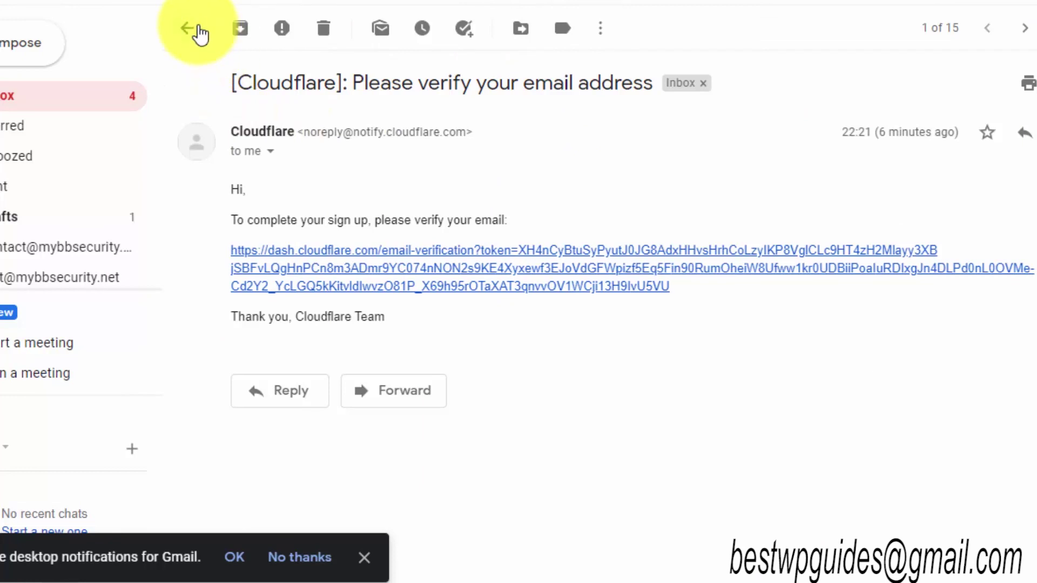
left_click(191, 28)
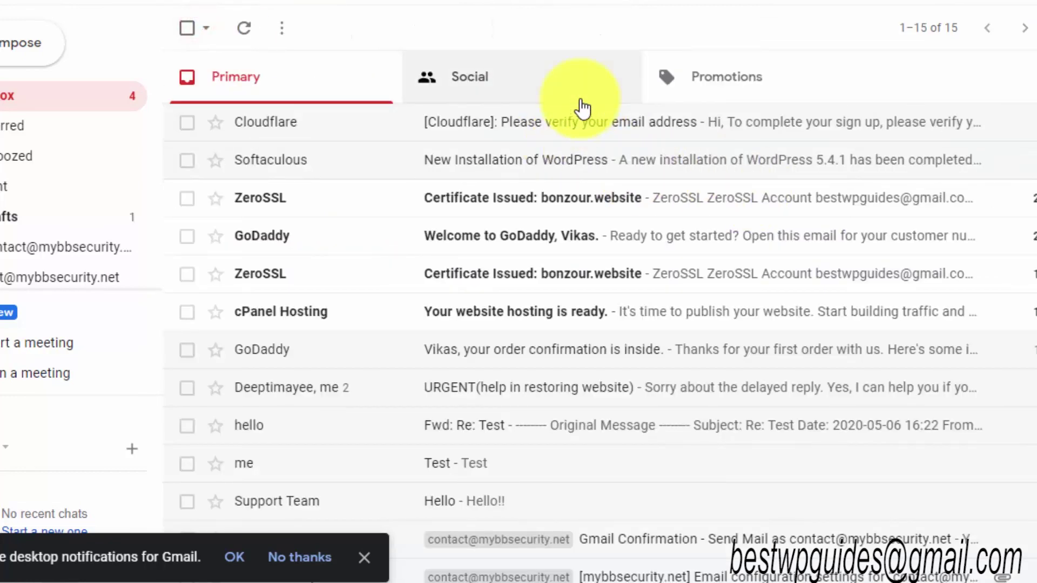